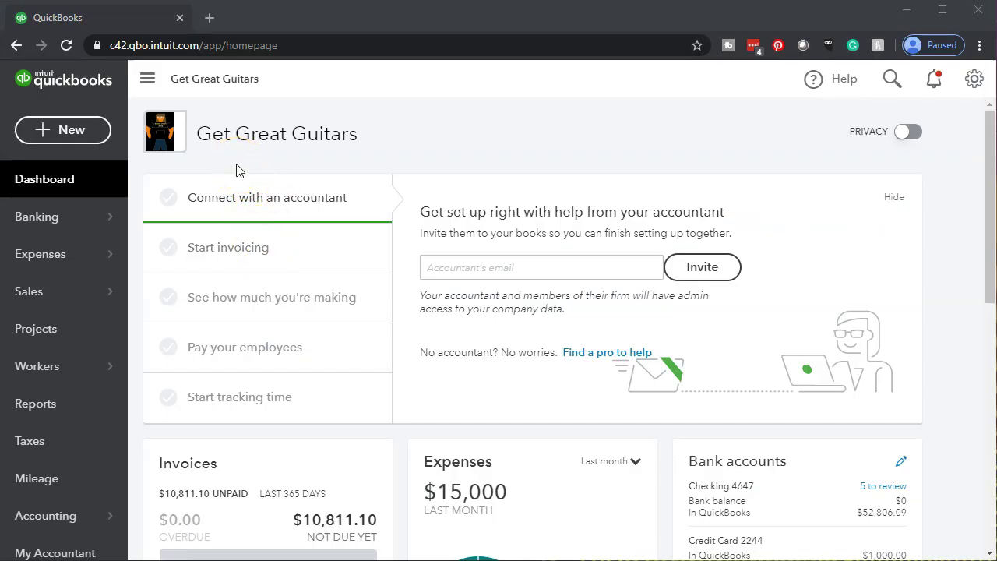
Open the Get Great Guitars Balance Sheet report, dated January 17, 2020, from the Reports list
click(88, 414)
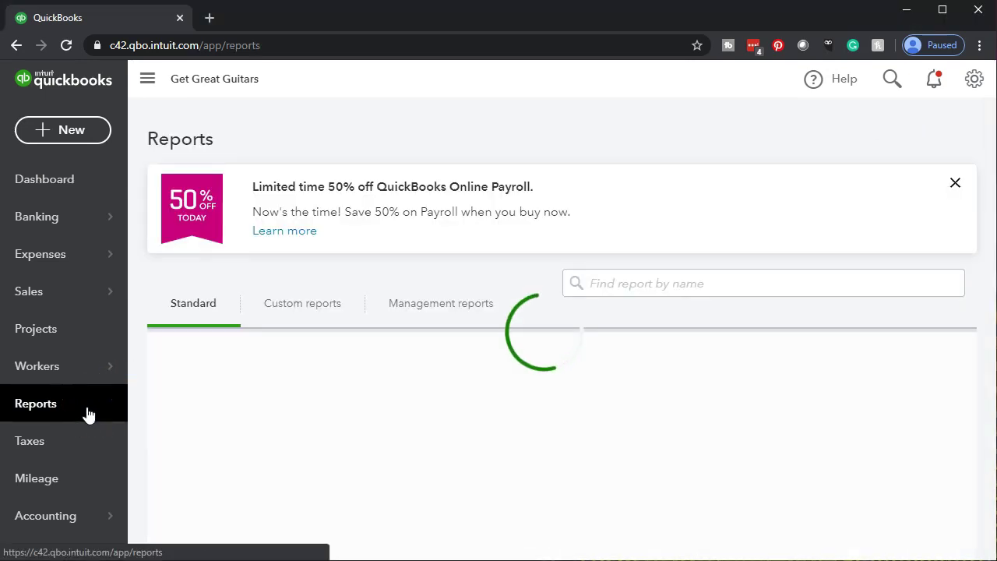
click(374, 379)
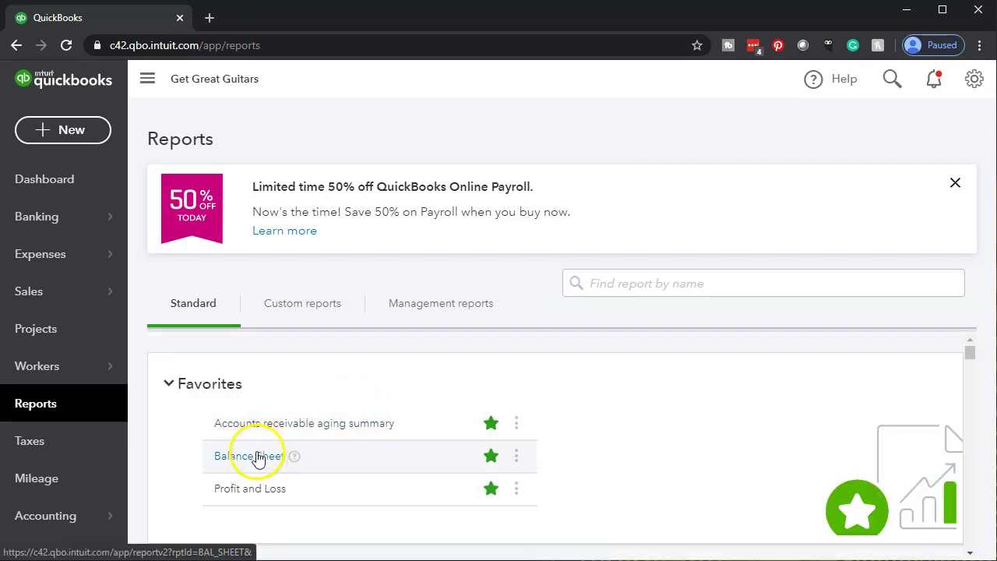
click(257, 456)
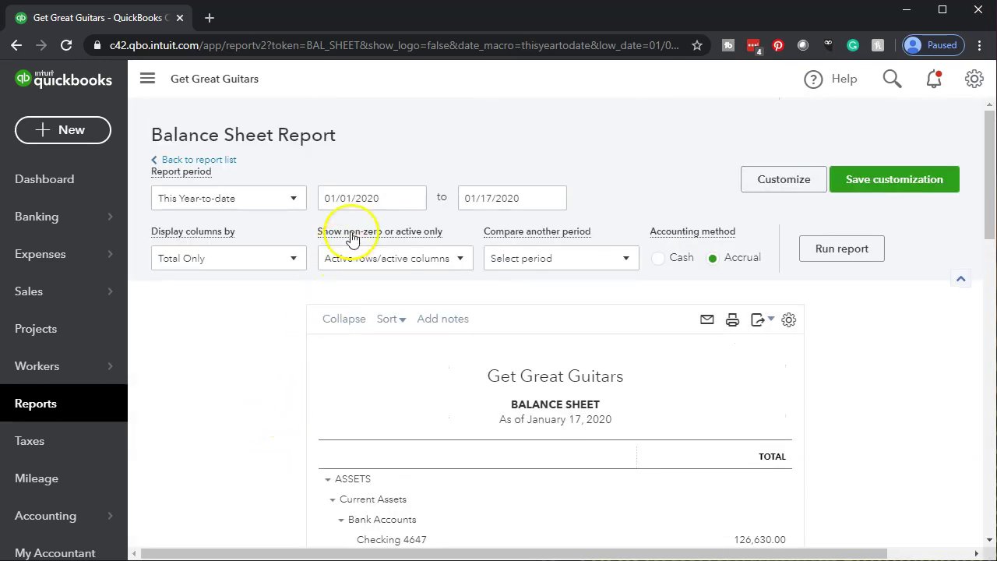
Rerun the Balance Sheet for 01/01/2020 to 12/31/2020 and bring up its browser tab's menu
click(386, 198)
text(01012020)
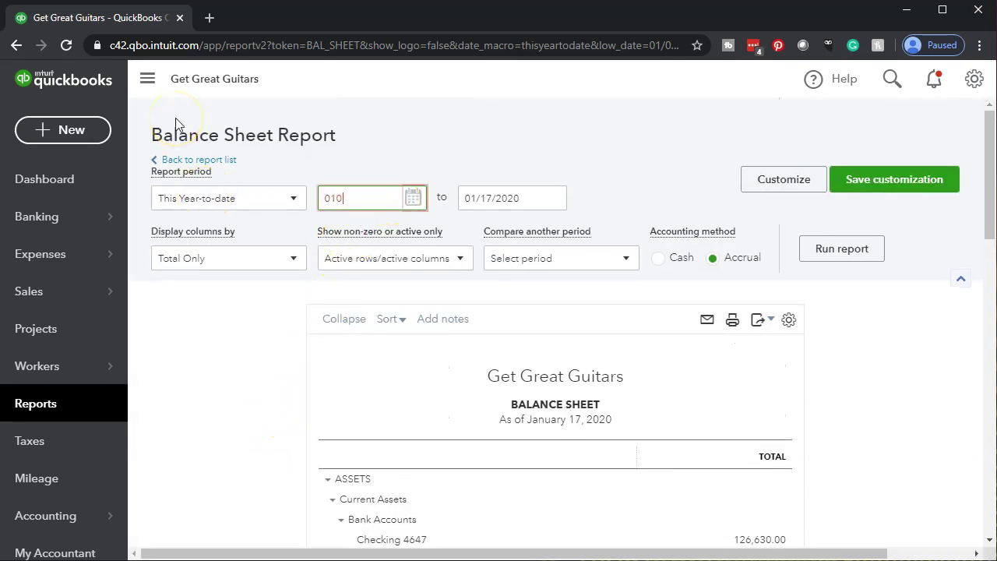
key(Tab)
text(12/31/2020)
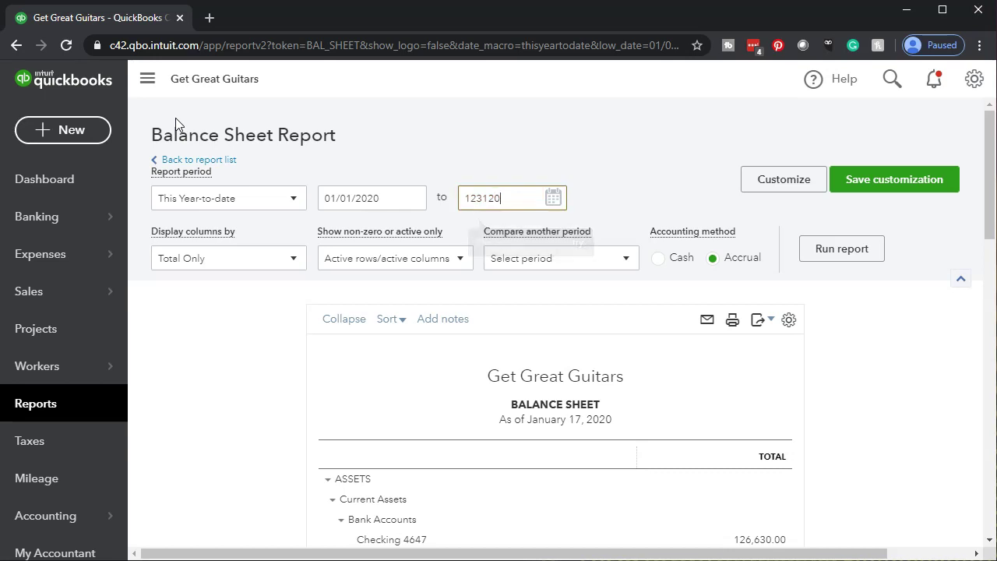
key(Tab)
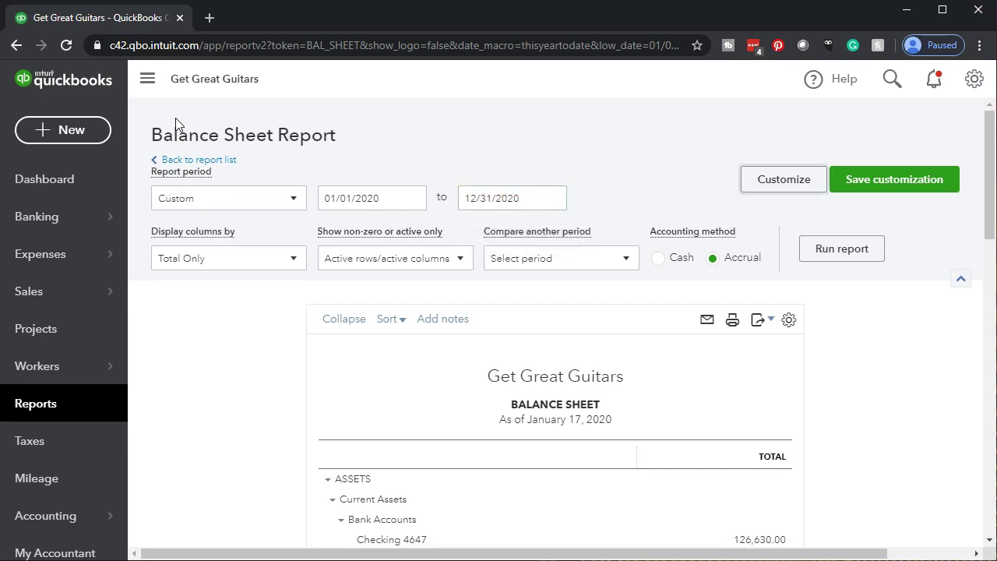
click(832, 253)
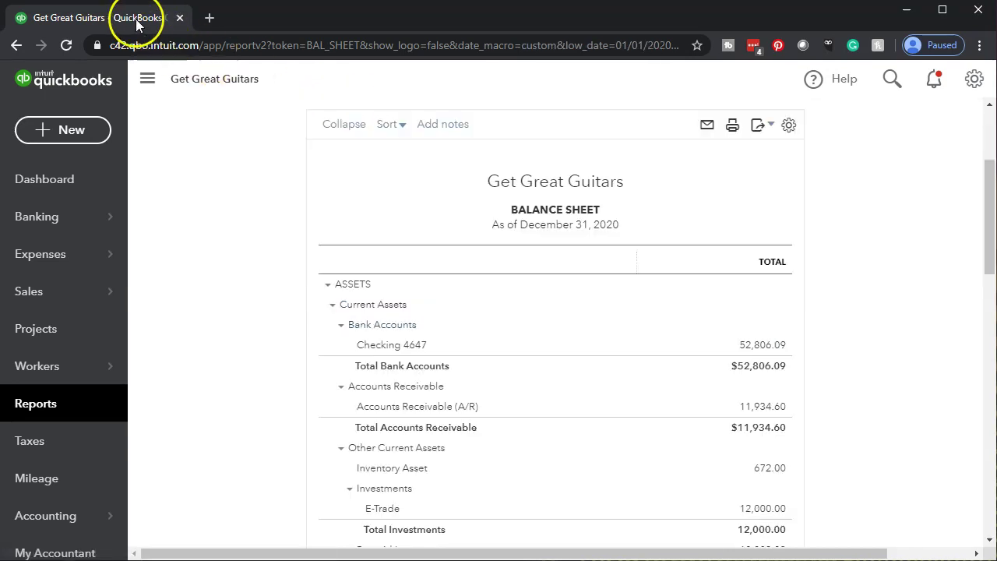
right_click(138, 20)
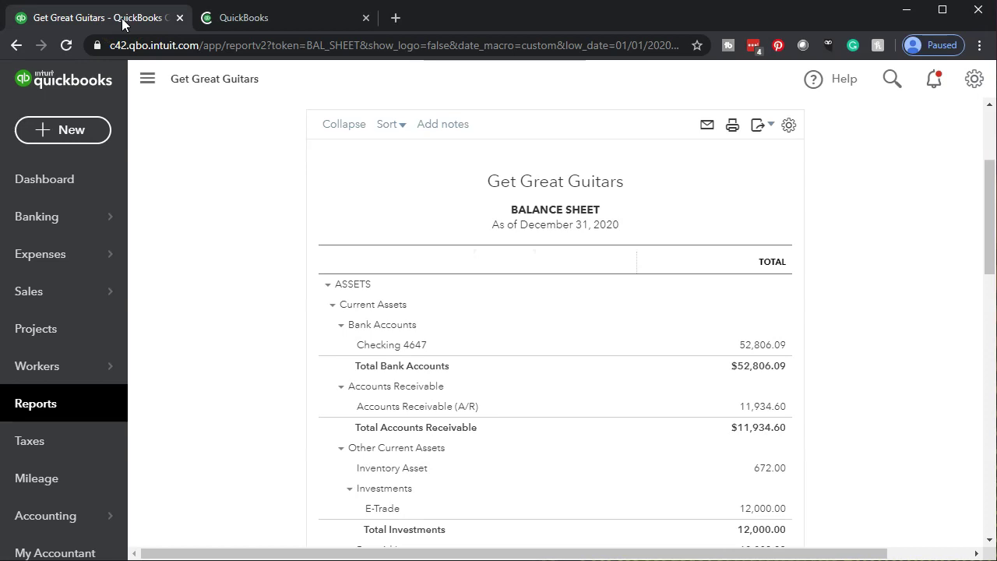
Open the Profit and Loss report from the Reports list
click(66, 411)
click(363, 293)
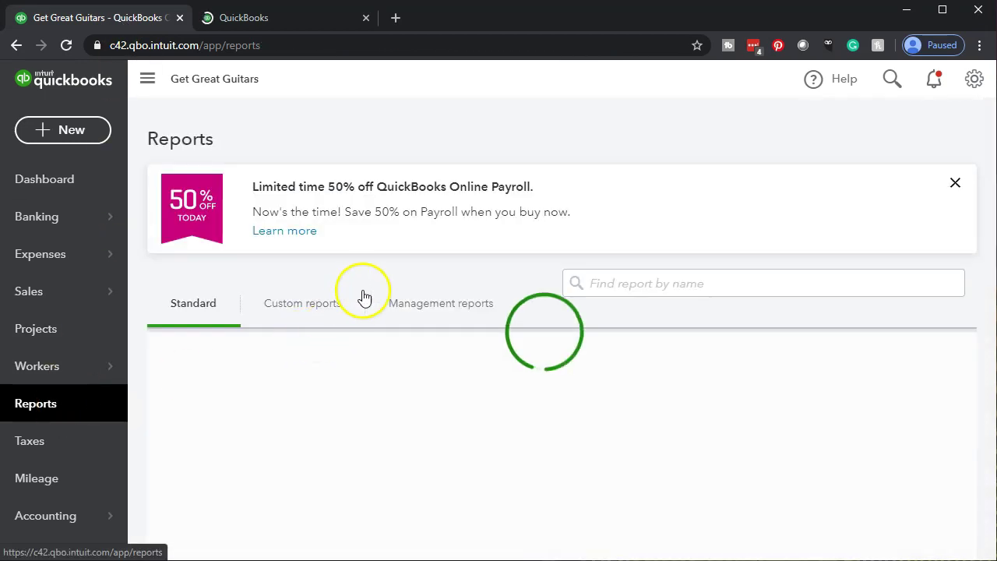
click(365, 292)
click(363, 290)
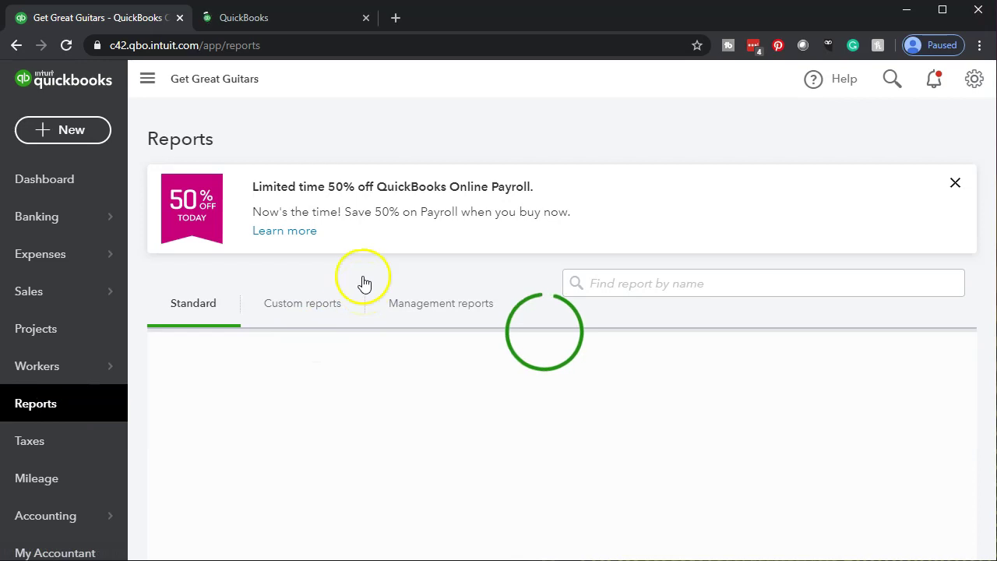
click(361, 291)
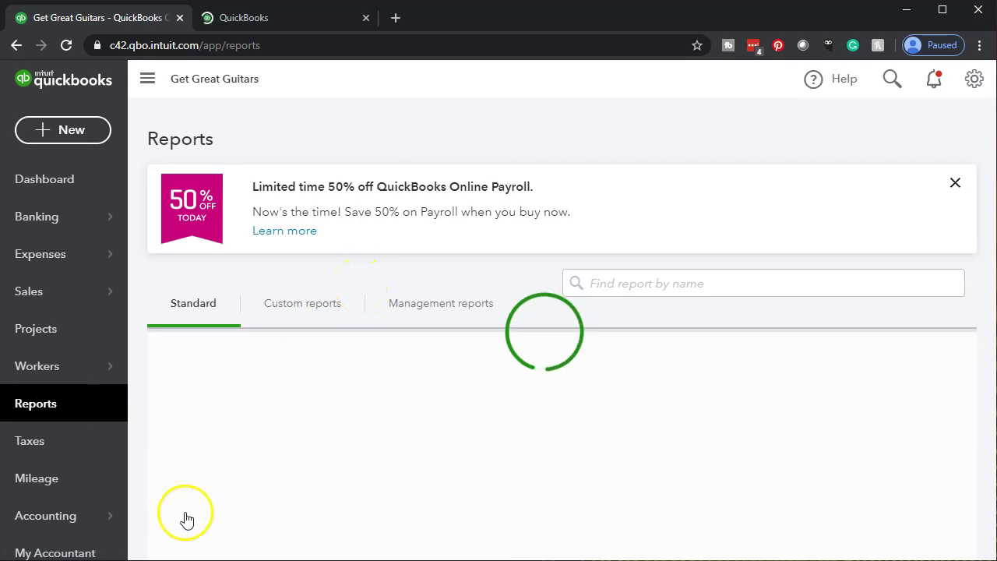
click(233, 491)
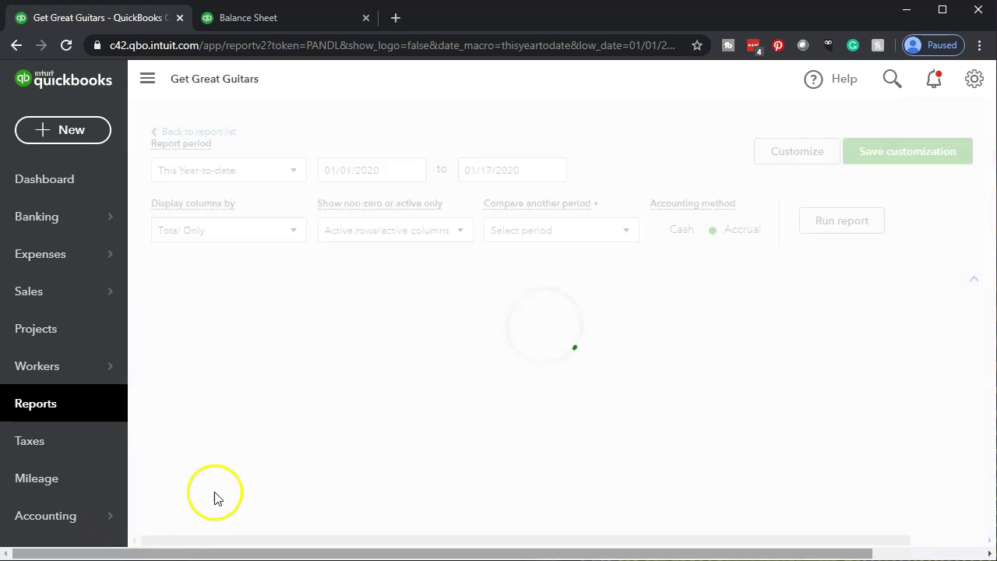
Rerun the Profit and Loss for 01/01/2020 through 12/31/2020
scroll(270, 462, up, 3)
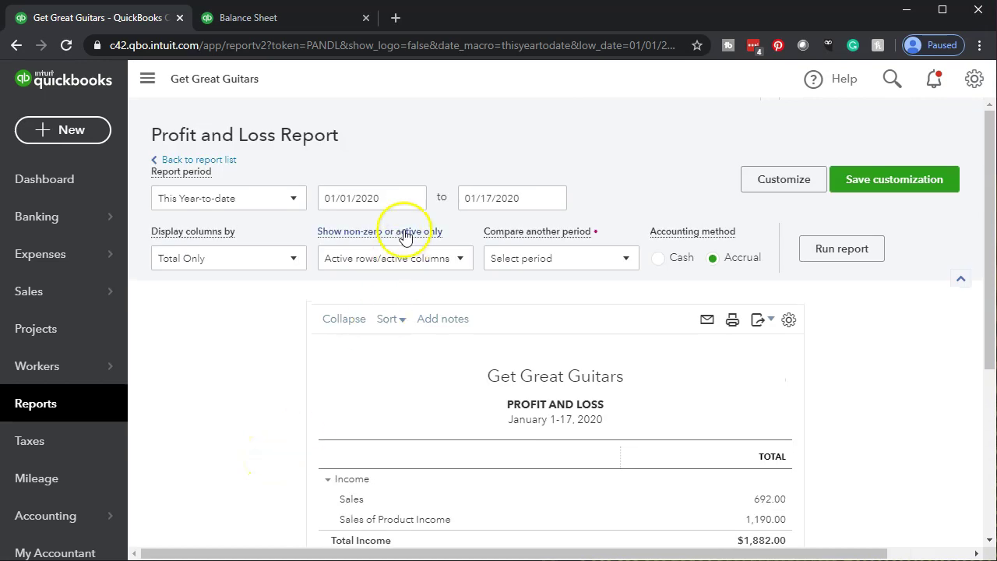
click(390, 196)
key(Tab)
text(12/31/2020)
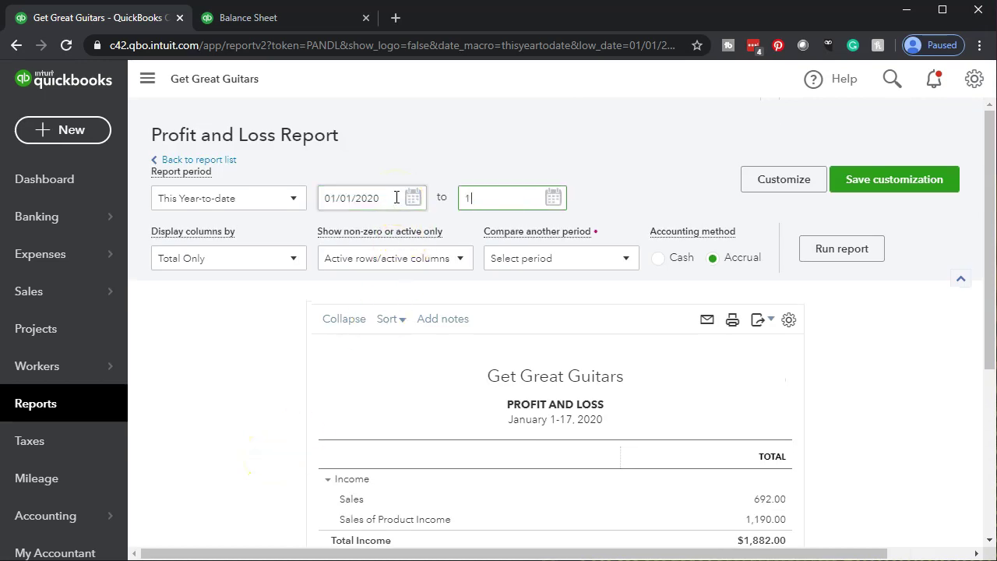
key(Tab)
click(873, 254)
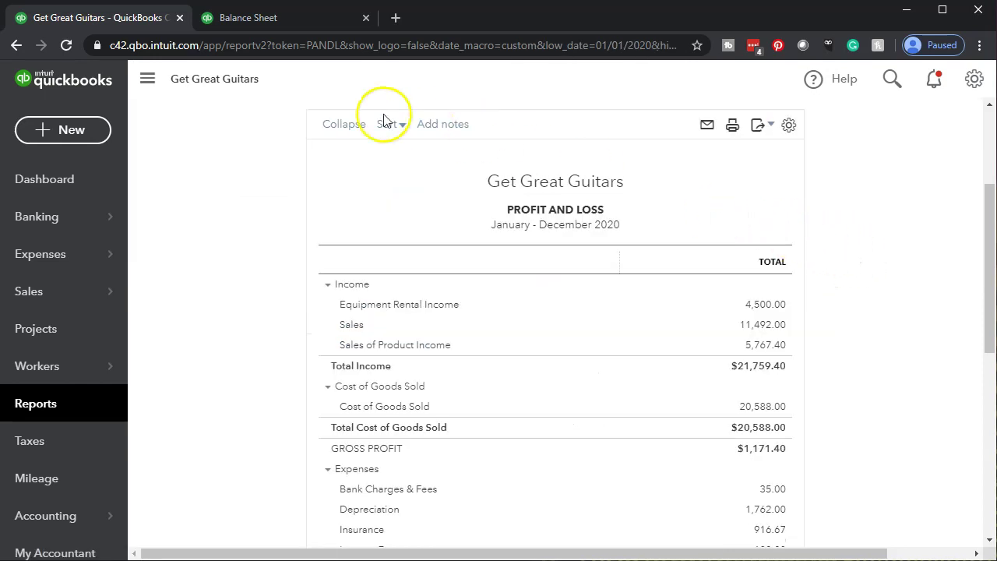
Duplicate the Profit and Loss browser tab and return to the original tab
right_click(144, 19)
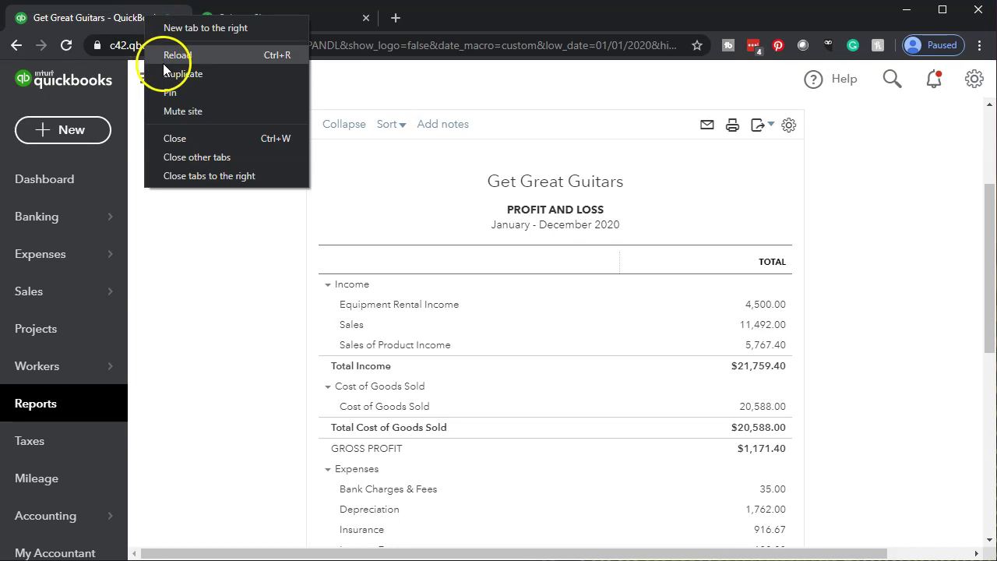
click(208, 74)
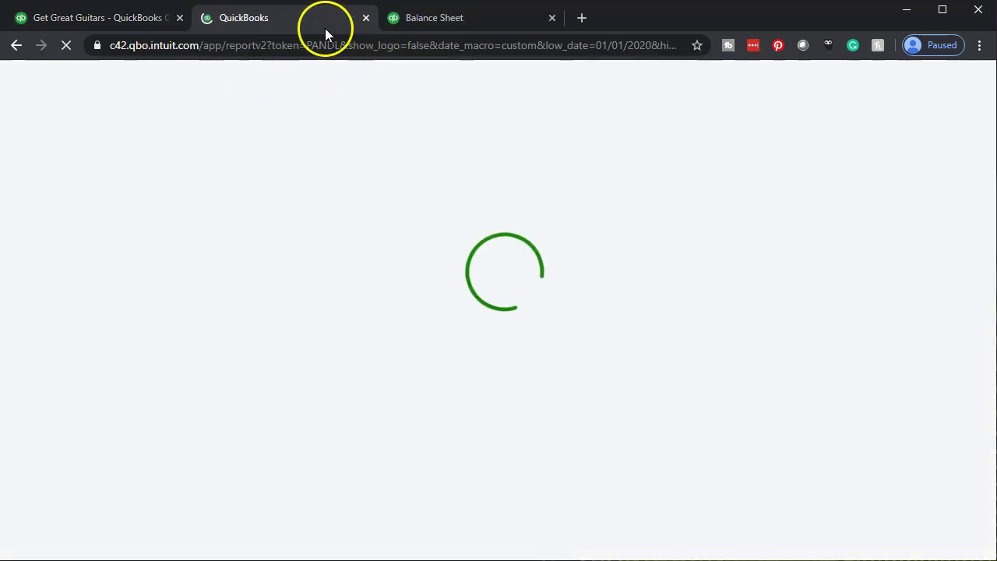
click(98, 17)
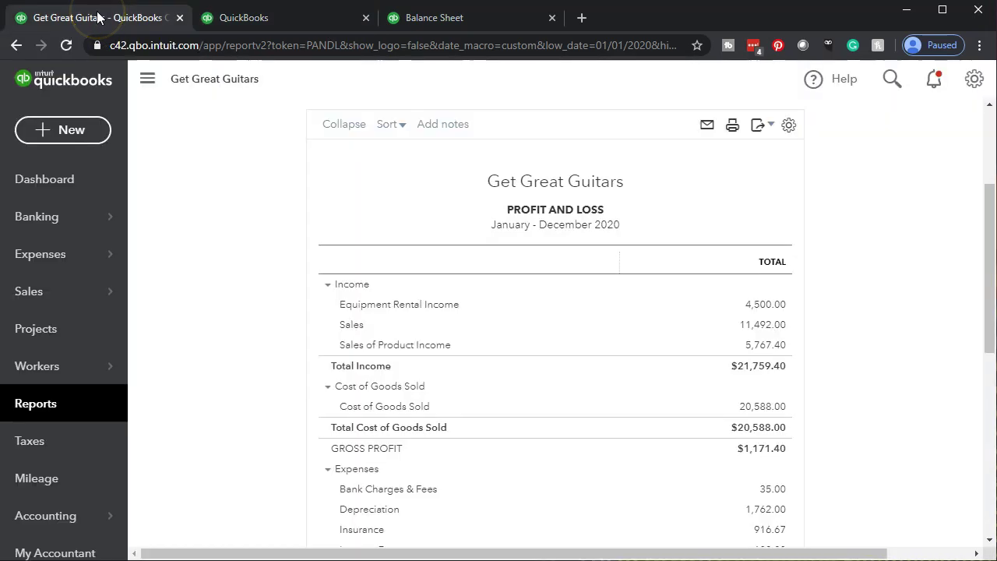
Show the Checking 4647 bank feed's five For Review transactions with the sidebar collapsed
click(65, 219)
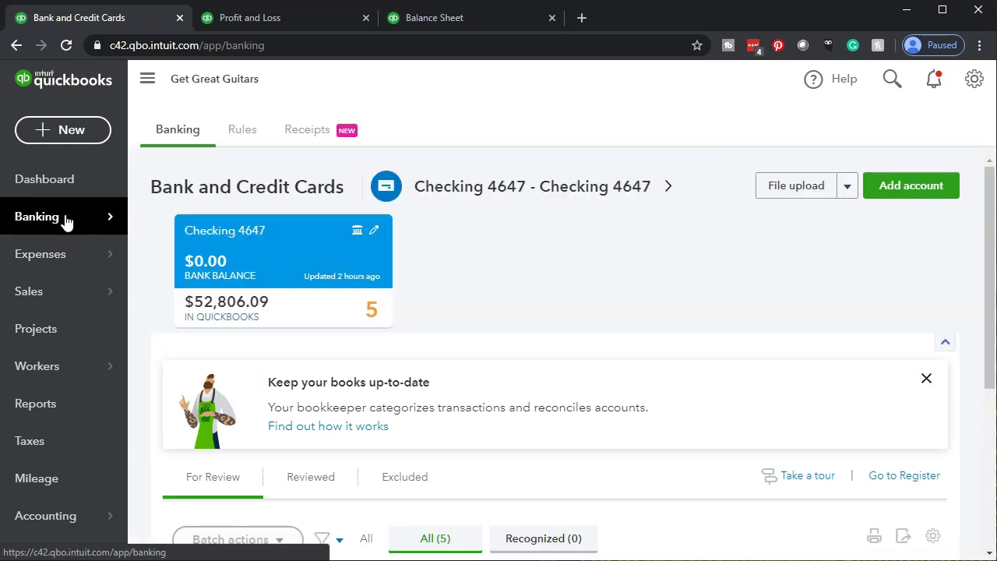
scroll(146, 87, down, 3)
click(146, 81)
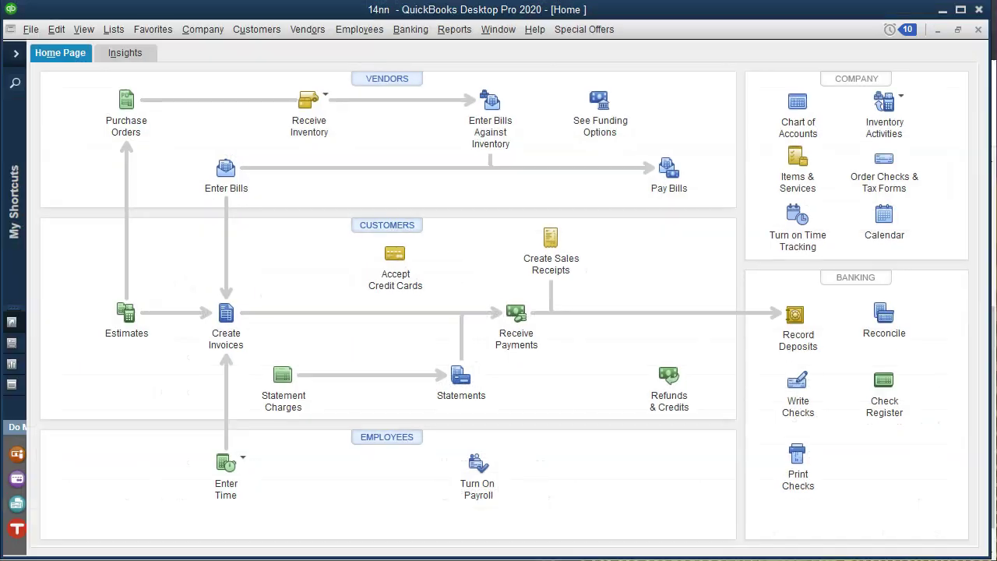
Open Create Invoices in QuickBooks Desktop, then minimize it to reveal the online bank feed
click(240, 336)
click(944, 11)
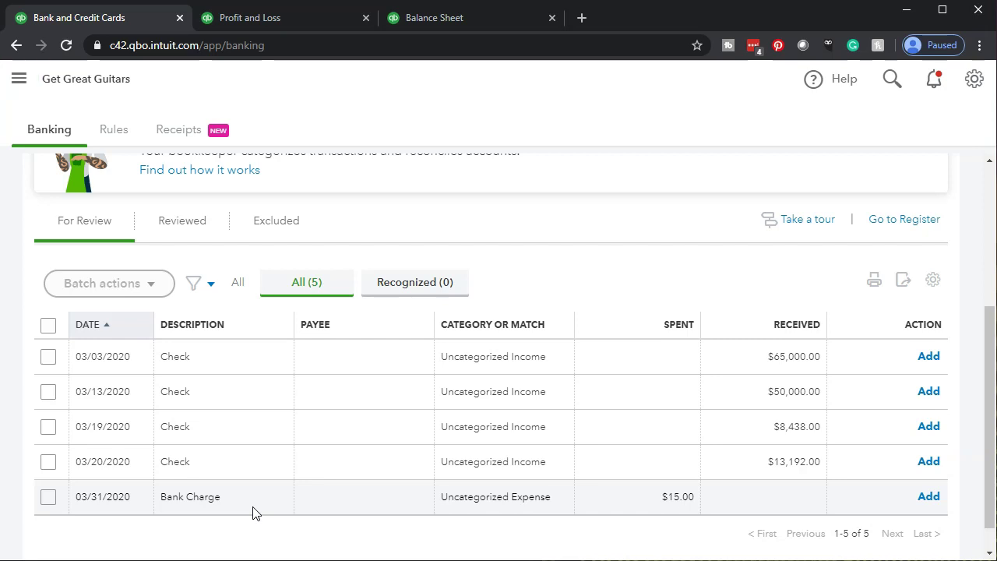
Expand the $15.00 Bank Charge dated 03/31/2020 and select its Vendor/Customer field
click(253, 499)
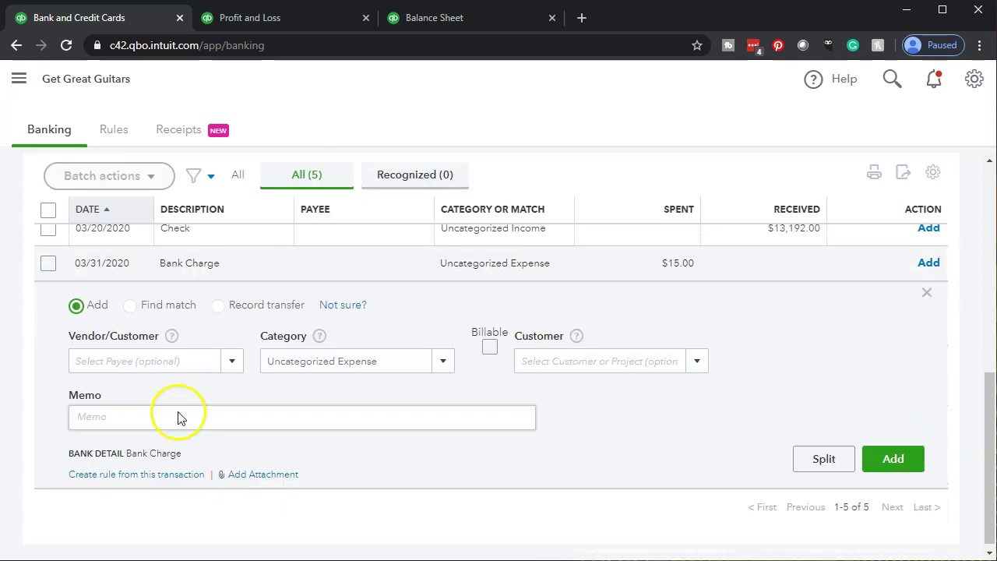
click(102, 367)
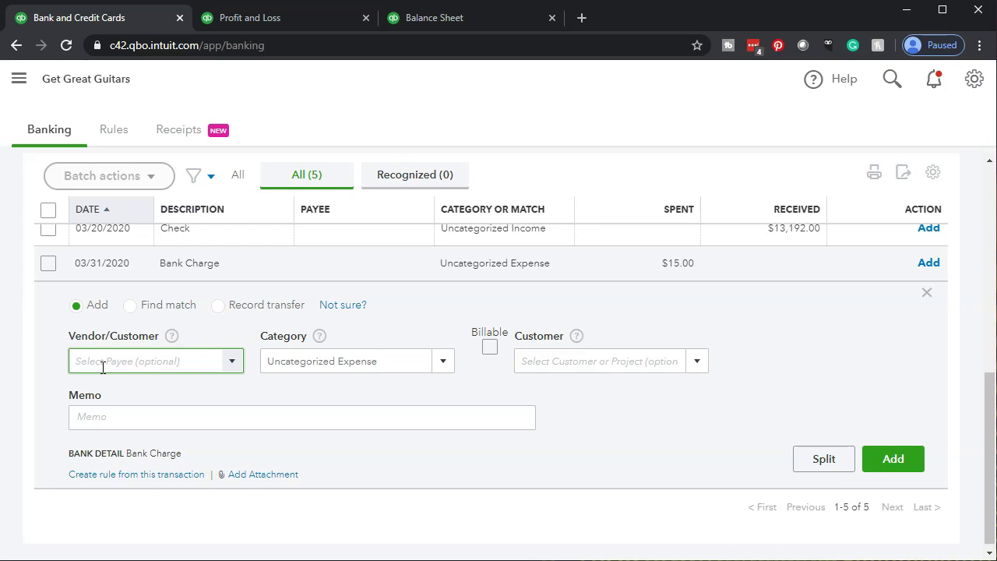
Enter 'Bank of America Draw' as the payee and add it as a new name of type Vendor
text(Bank of)
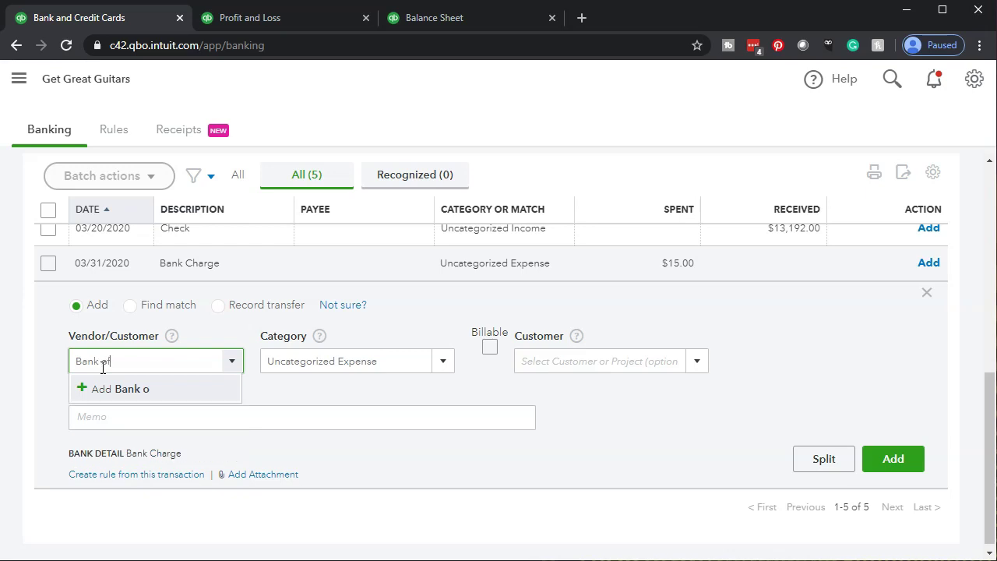
text( America)
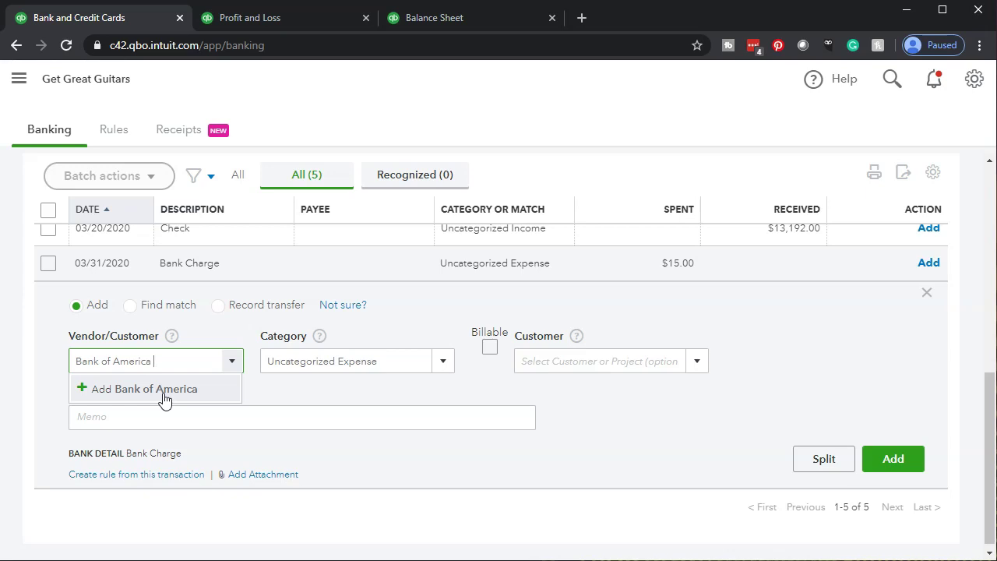
text(dr)
key(BackSpace)
key(BackSpace)
text(D)
text(aw)
click(165, 400)
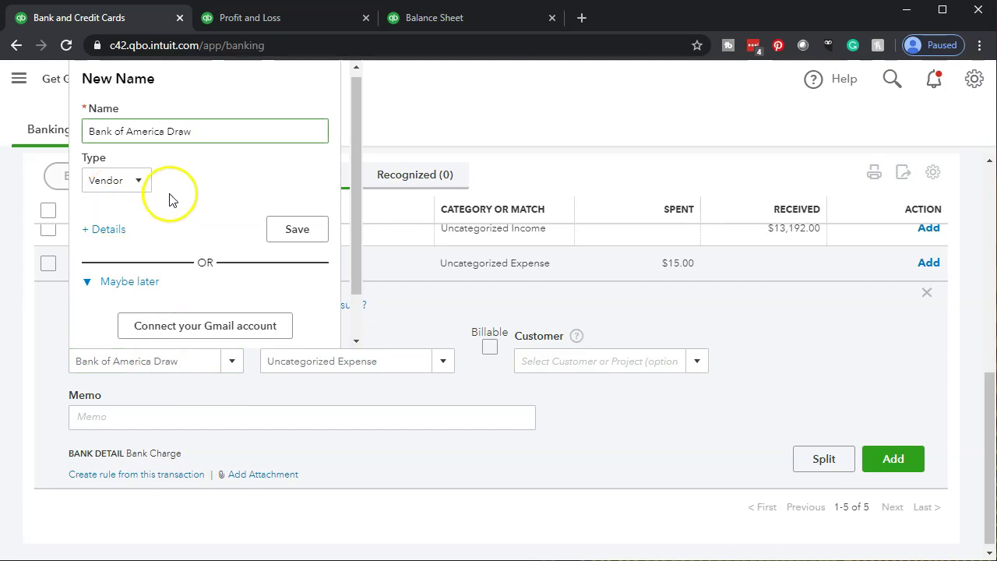
click(142, 182)
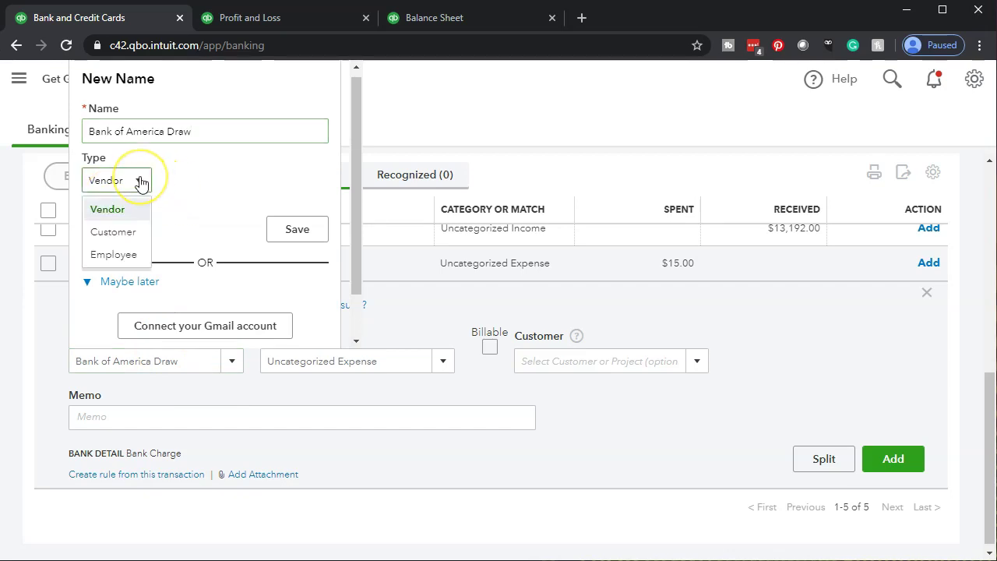
click(142, 181)
click(142, 181)
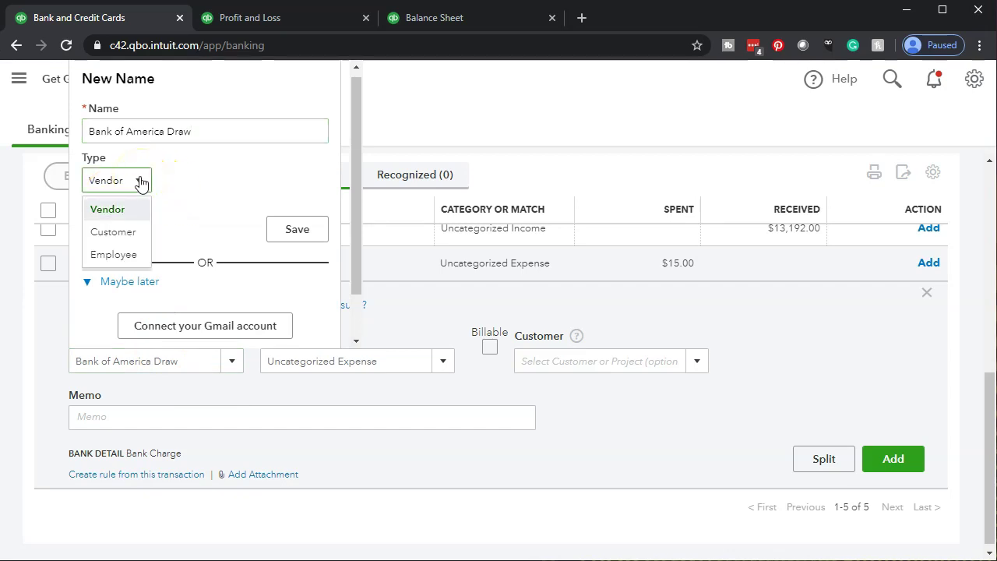
click(141, 183)
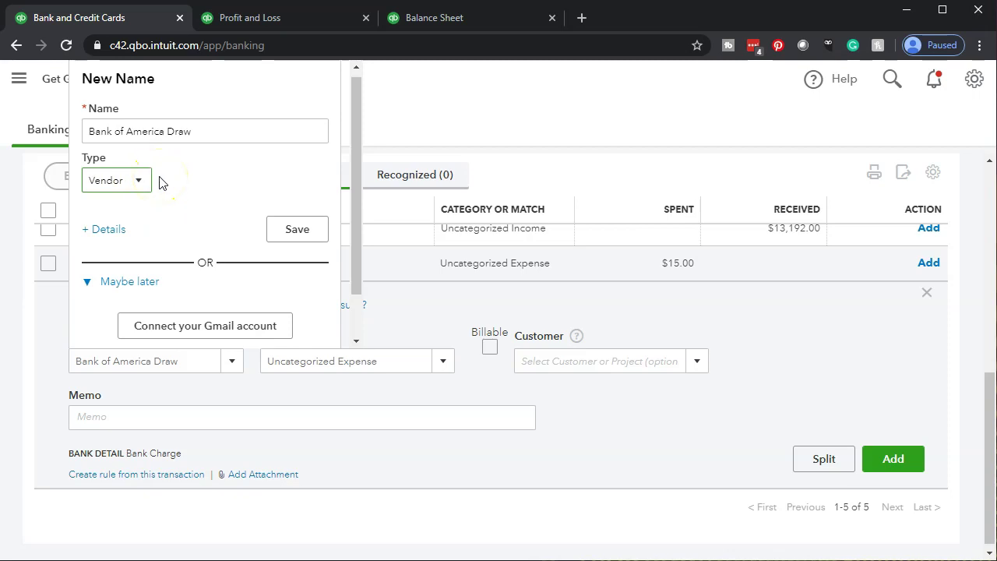
Save the new vendor and set the charge's category to Bank Charges & Fees
click(296, 230)
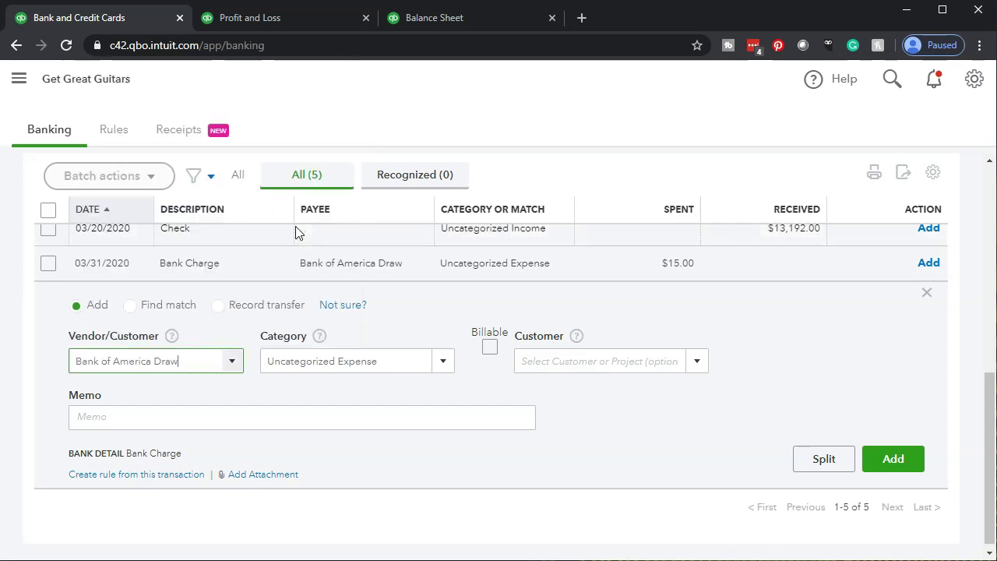
click(443, 363)
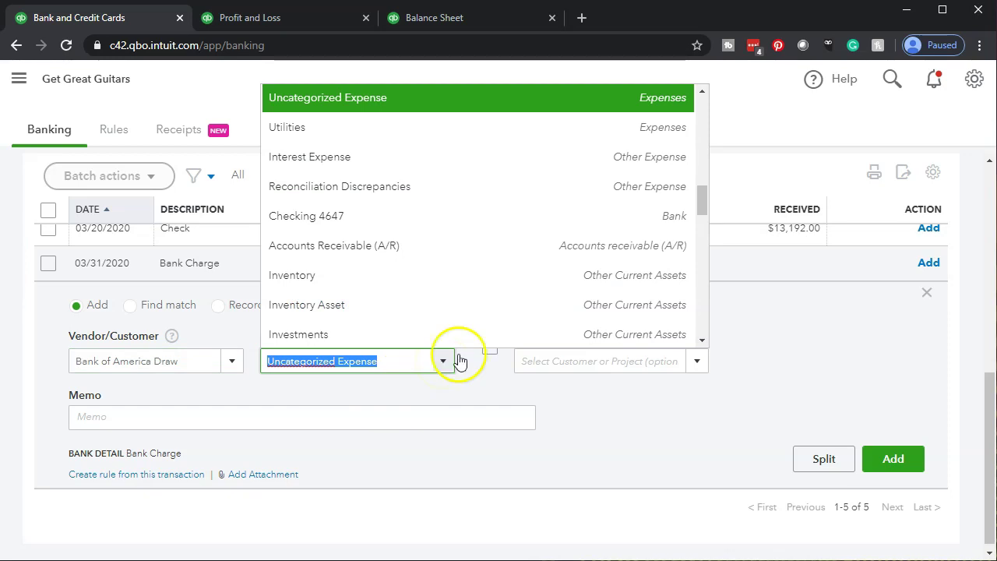
scroll(530, 303, down, 5)
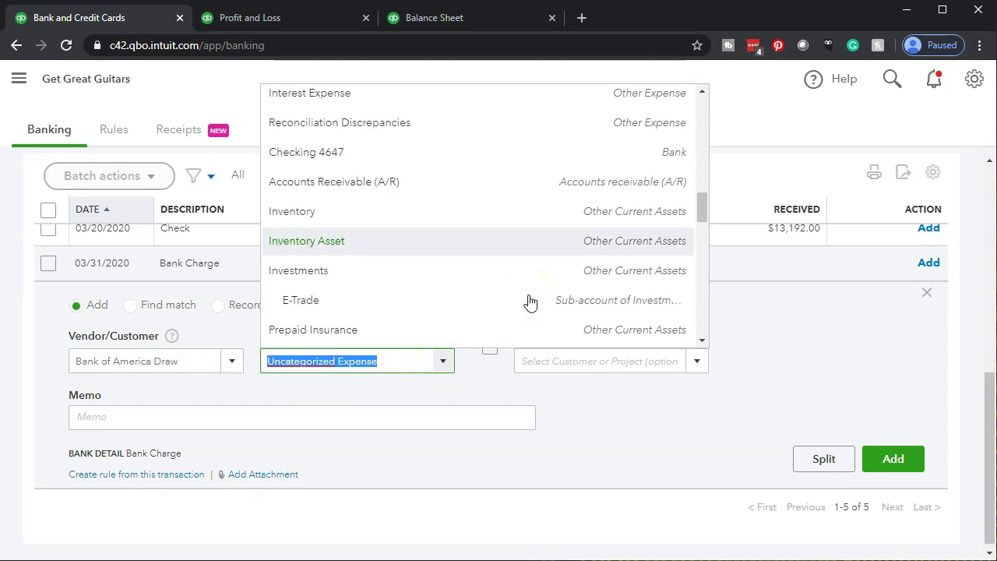
scroll(530, 303, down, 5)
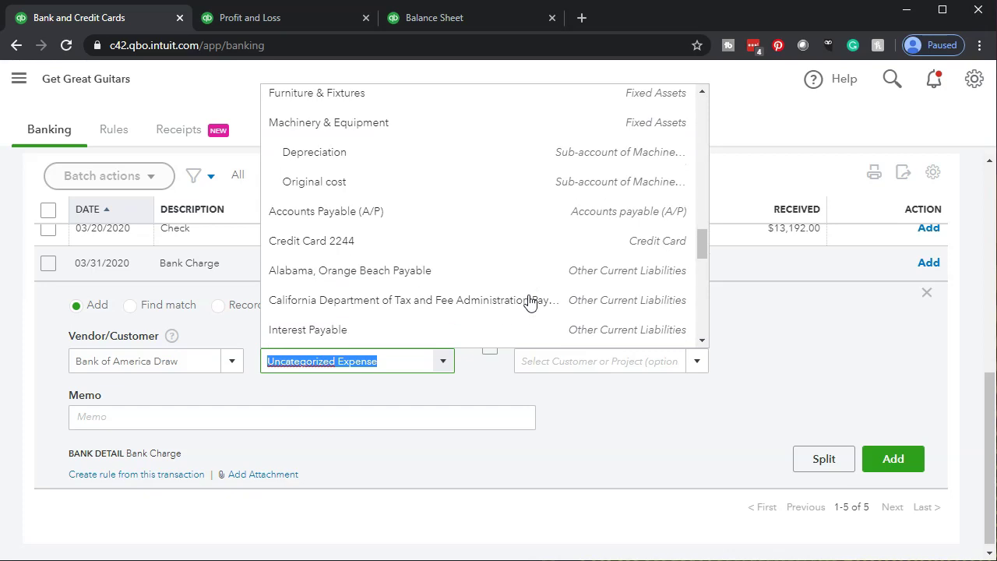
scroll(530, 302, down, 5)
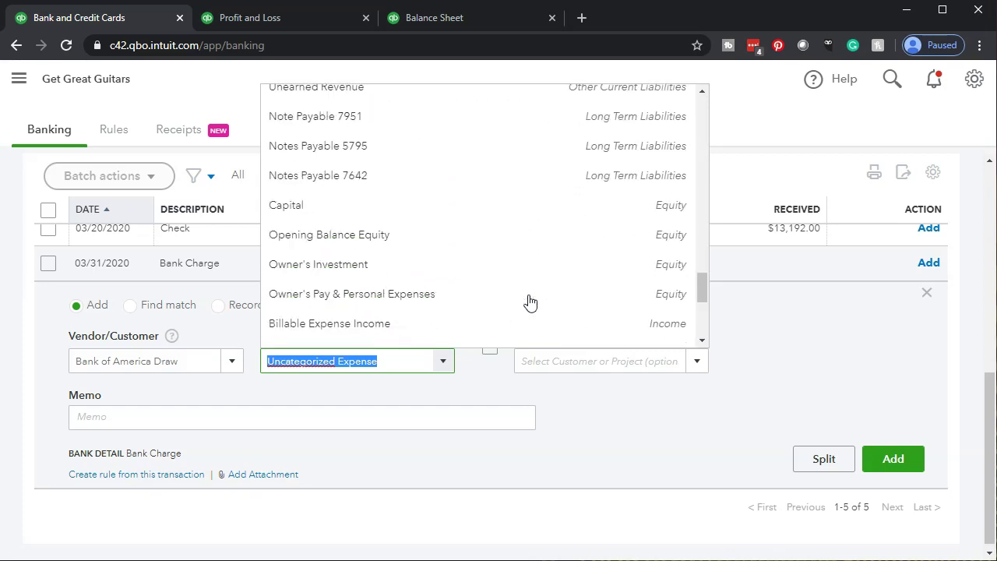
text(Bank Charges & Fees)
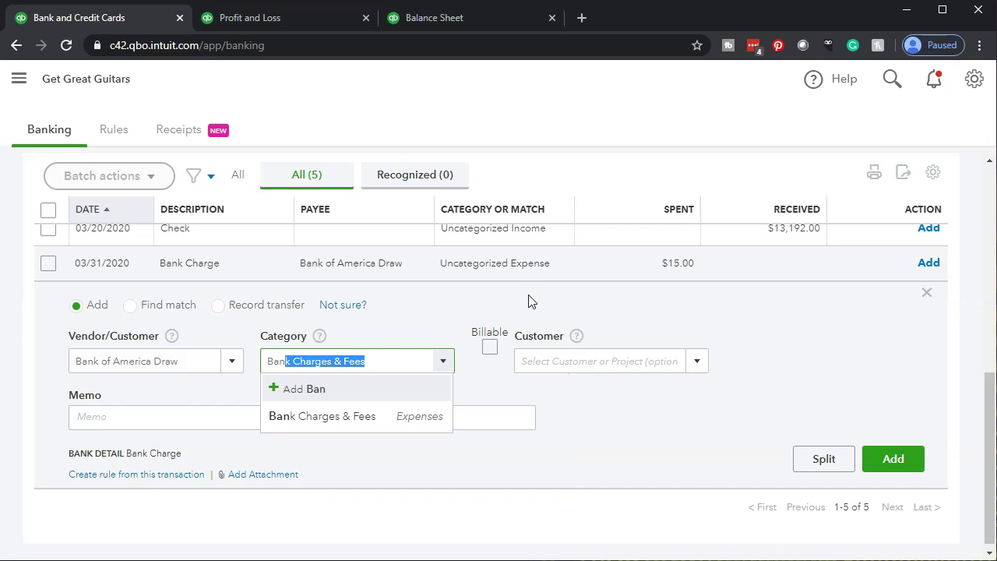
click(375, 425)
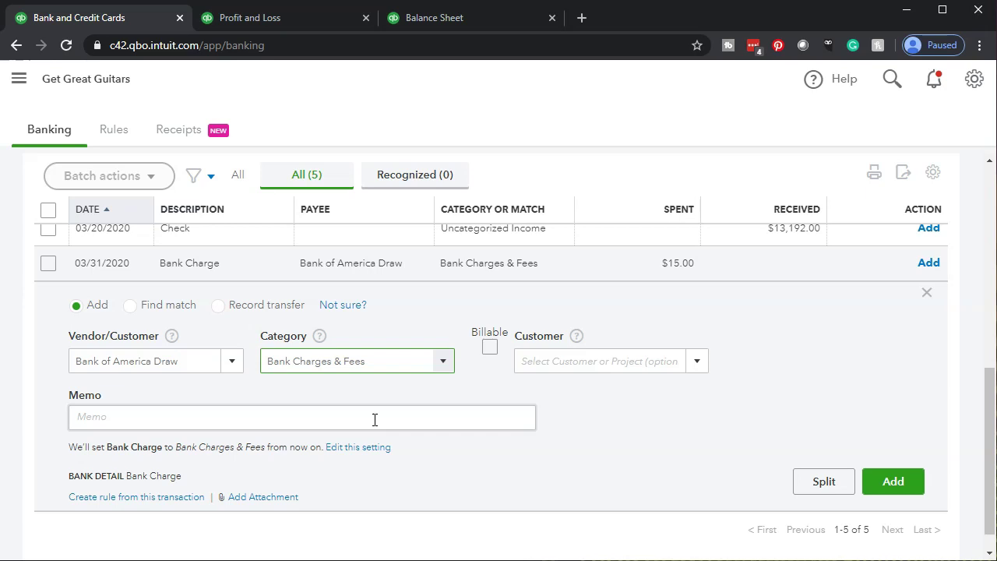
key(Tab)
key(Tab)
key(Tab)
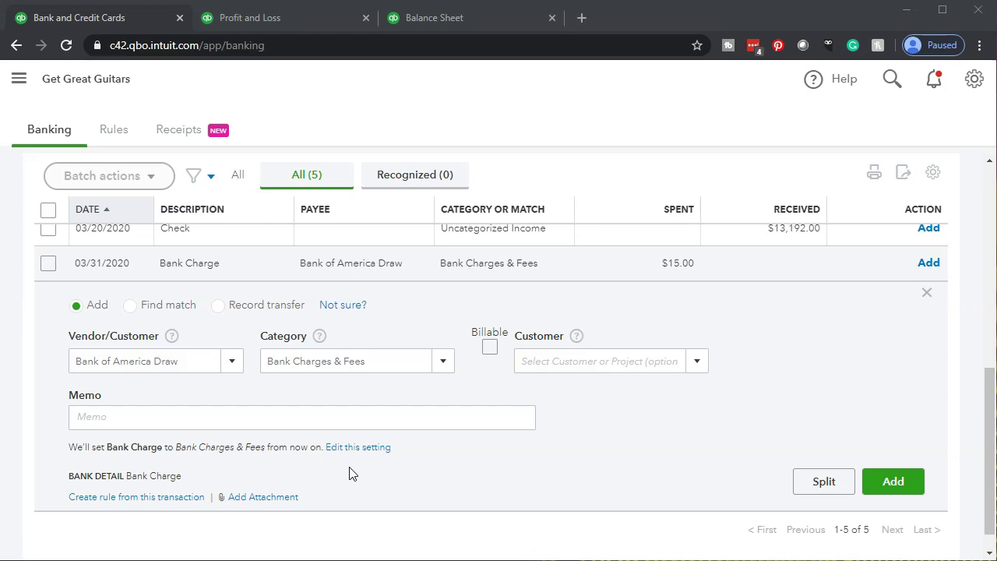
Add the $15.00 Bank Charge, then zoom the Balance Sheet view in twice
click(912, 484)
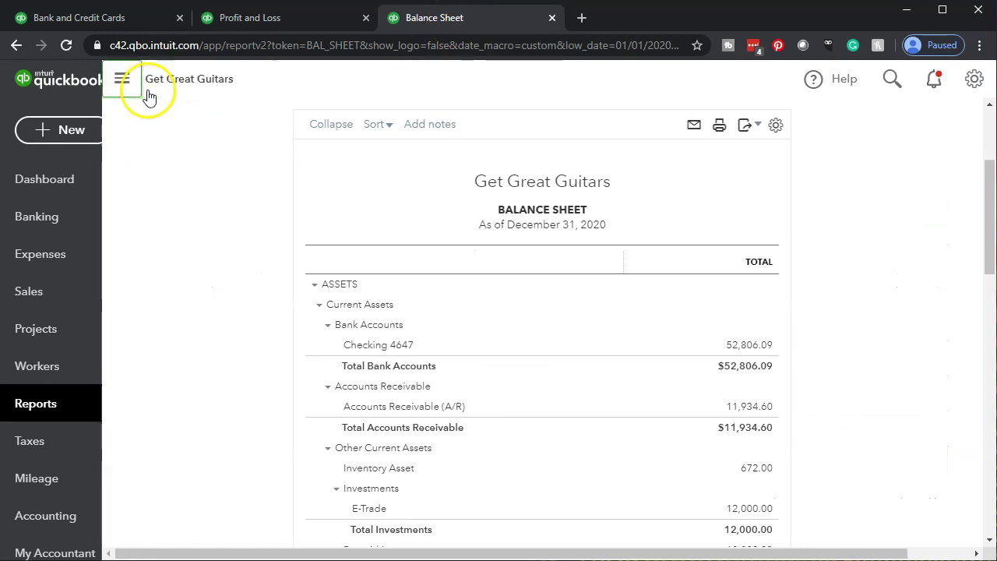
key(ctrl+plus)
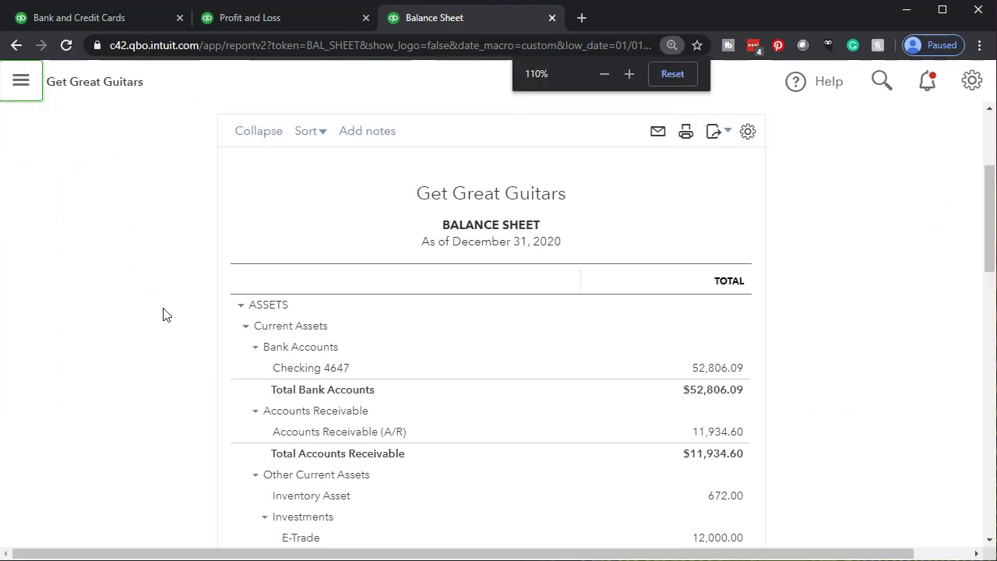
key(ctrl+plus)
key(ctrl+plus)
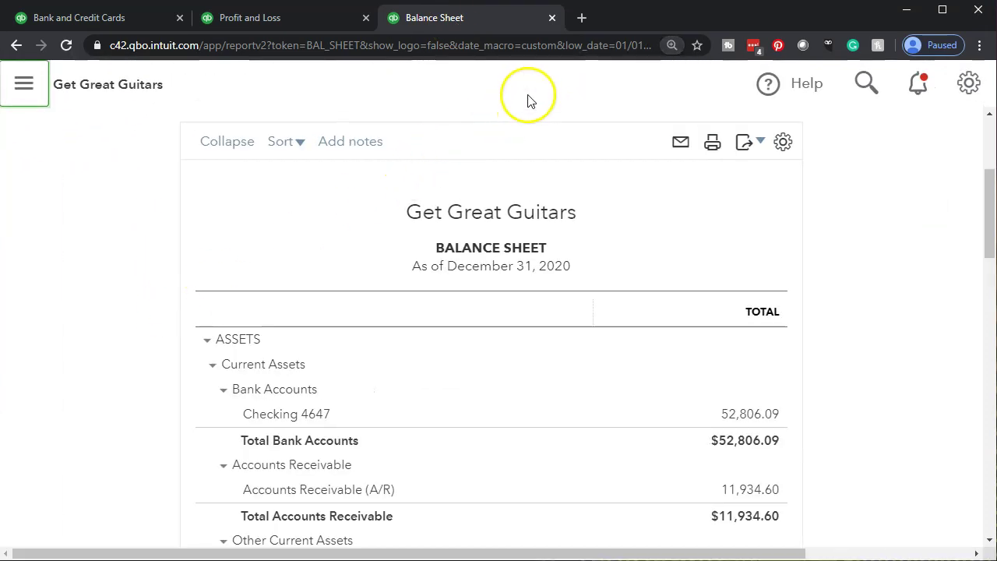
click(738, 421)
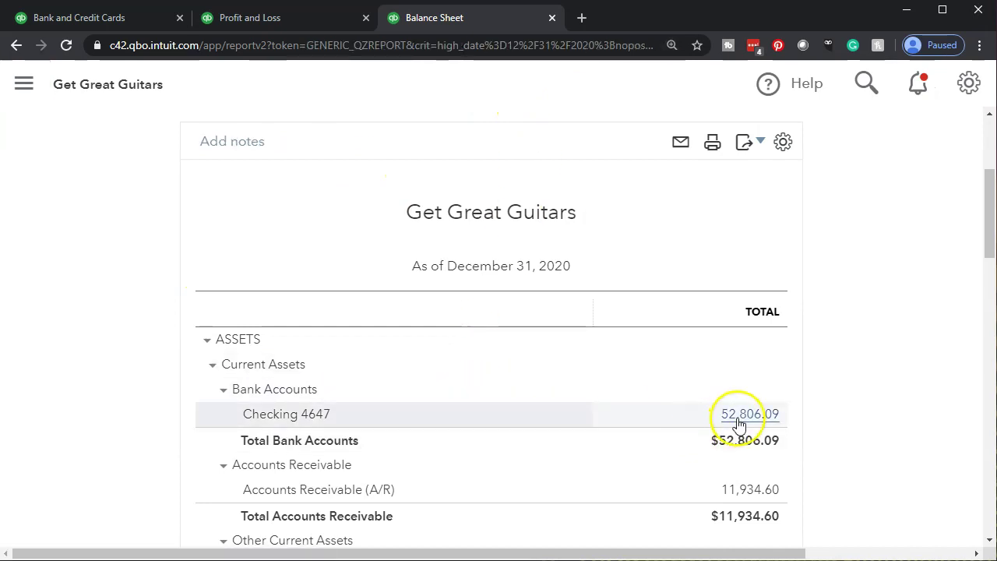
scroll(654, 391, down, 2)
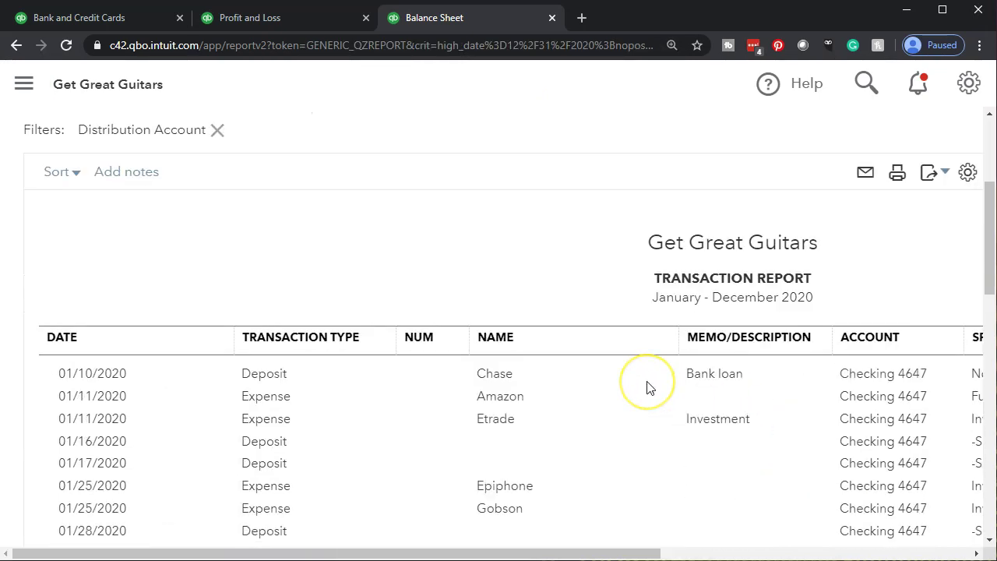
scroll(621, 397, down, 10)
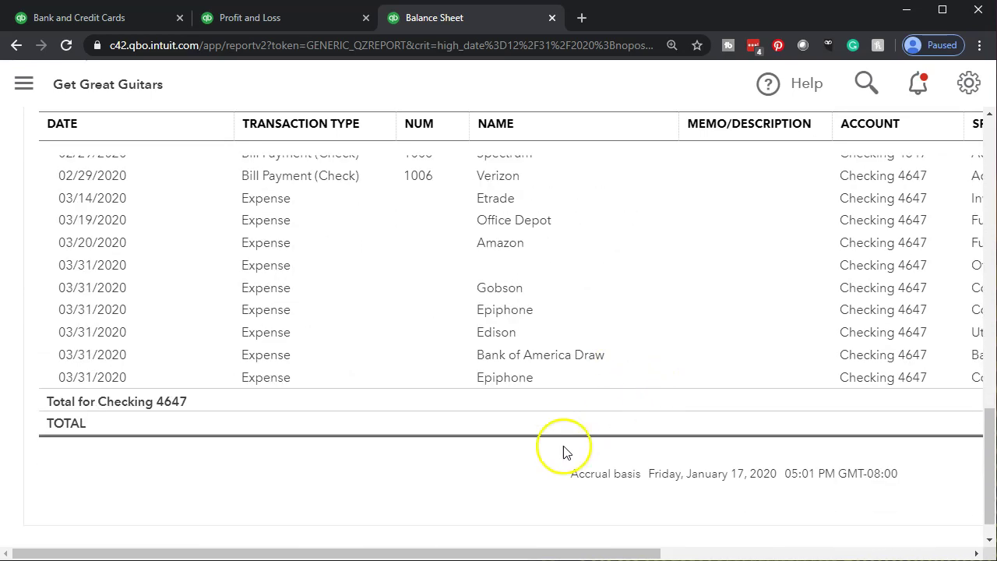
scroll(396, 477, up, 1)
scroll(396, 478, up, 2)
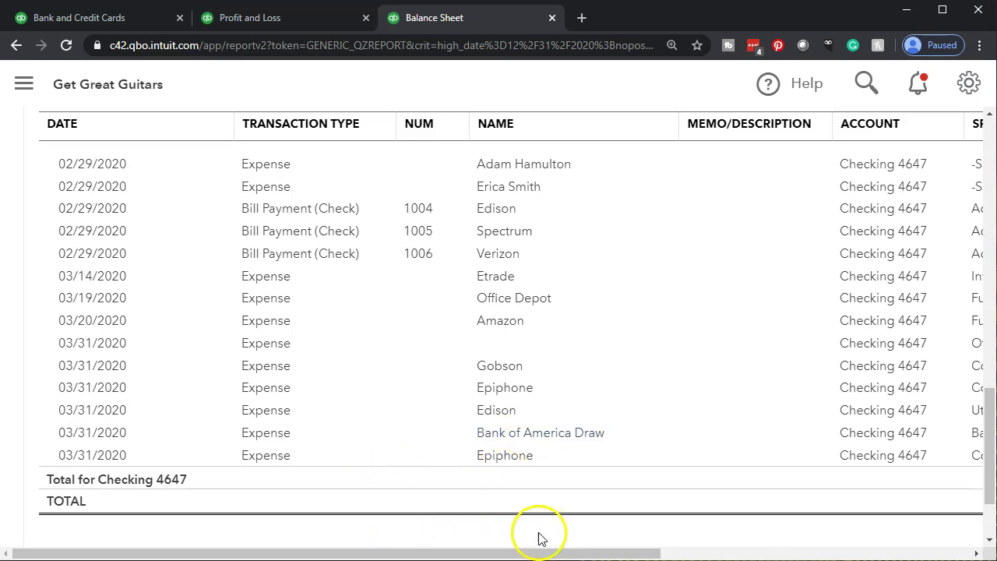
drag(539, 552, 830, 529)
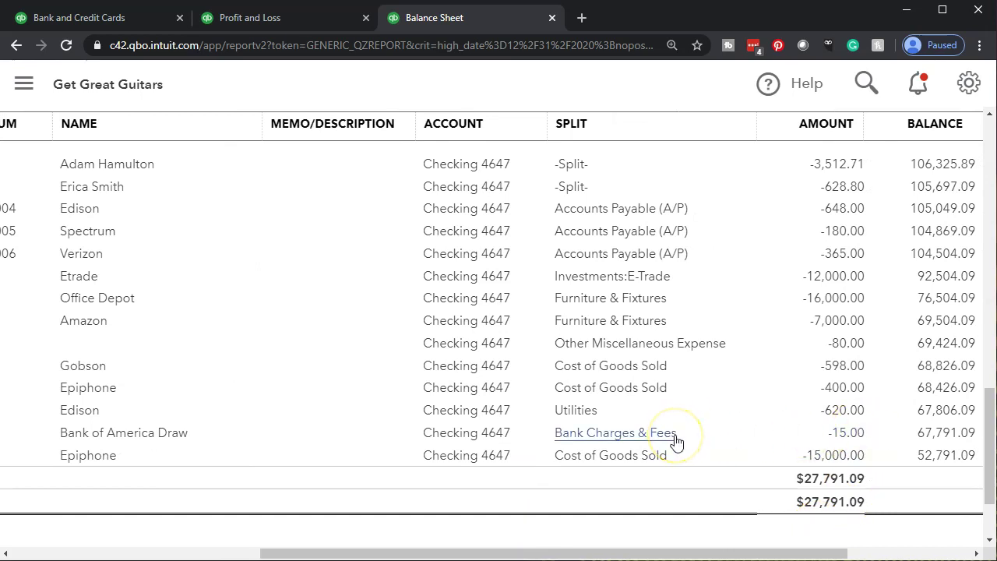
drag(600, 548, 301, 457)
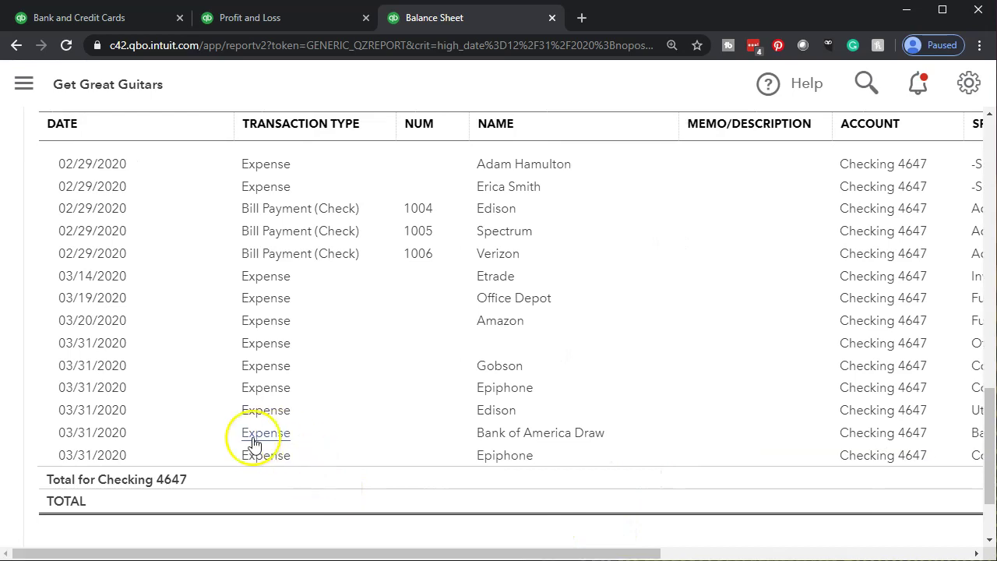
scroll(109, 420, up, 10)
scroll(117, 351, up, 4)
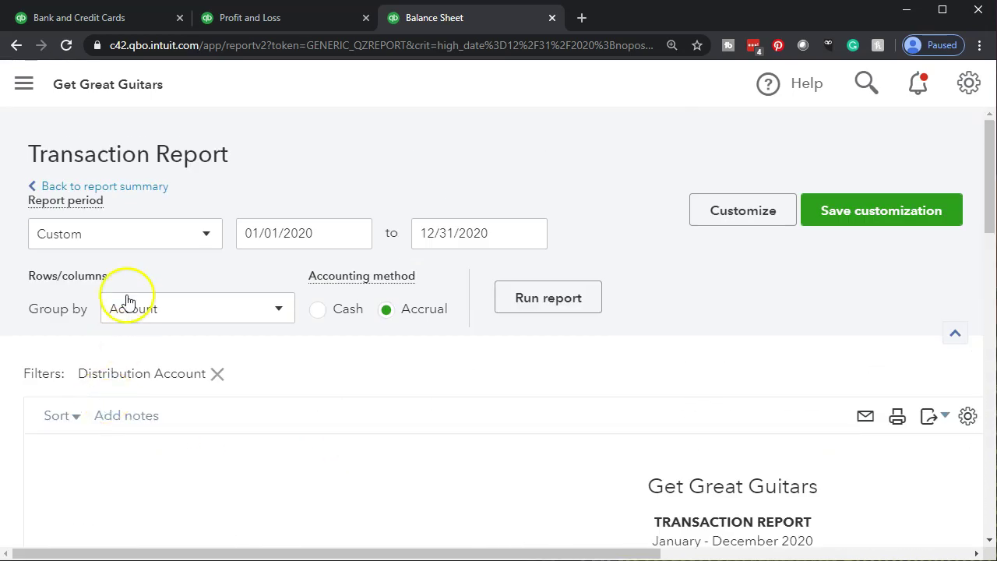
Return to the Balance Sheet summary, then view the 2020 Profit and Loss expenses showing Bank Charges & Fees 35.00
click(137, 187)
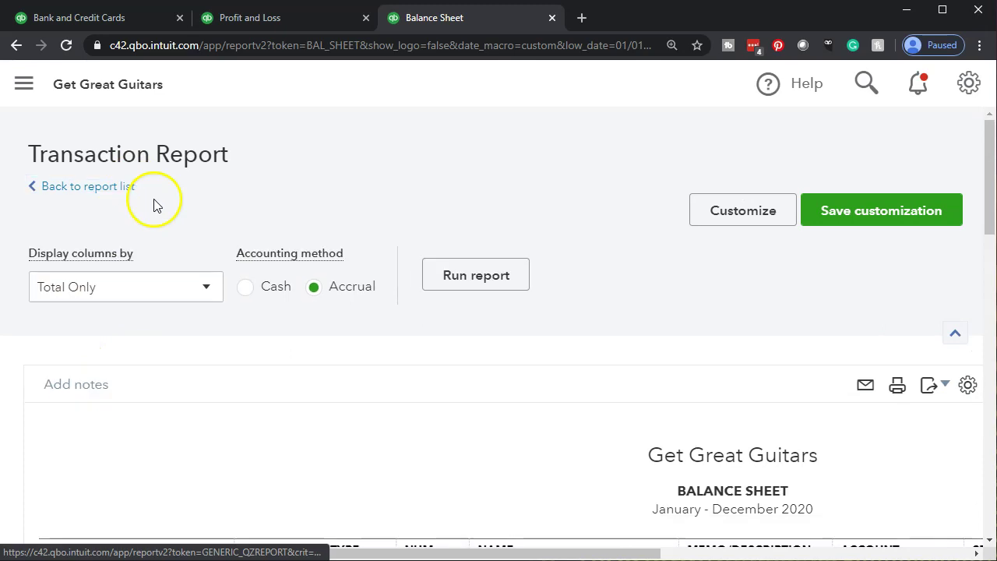
click(253, 20)
click(185, 87)
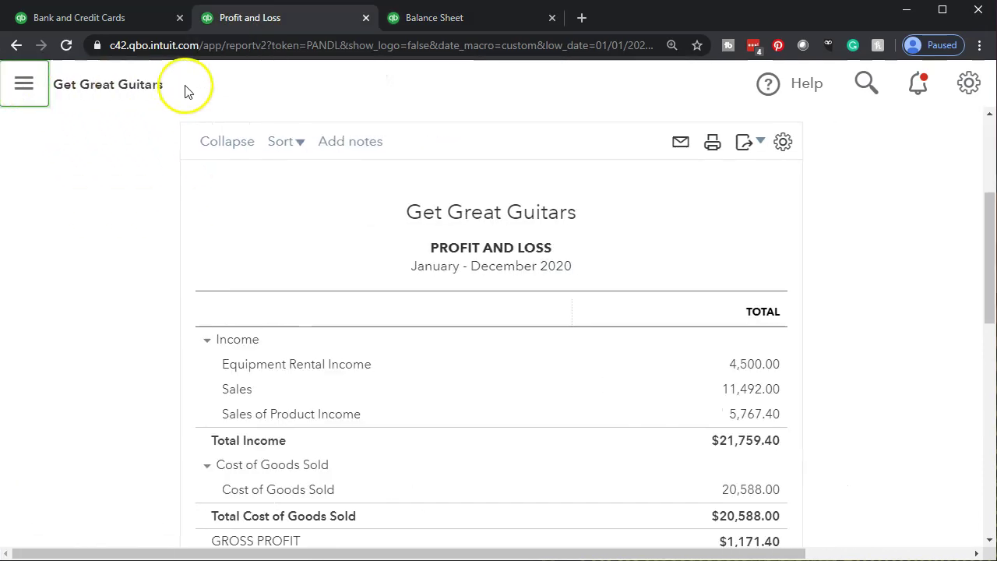
scroll(130, 234, down, 2)
scroll(129, 238, down, 2)
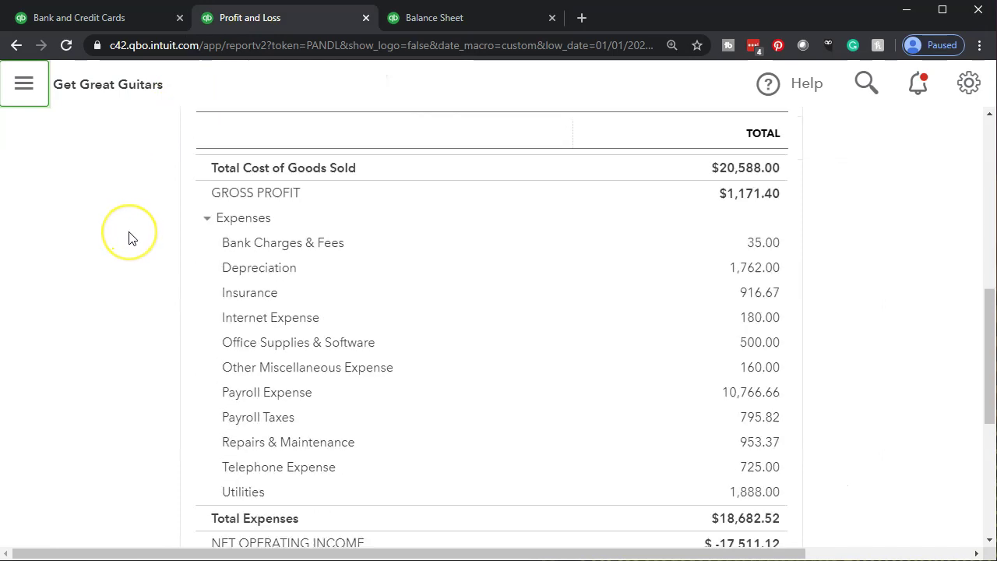
scroll(130, 237, down, 1)
scroll(129, 238, down, 1)
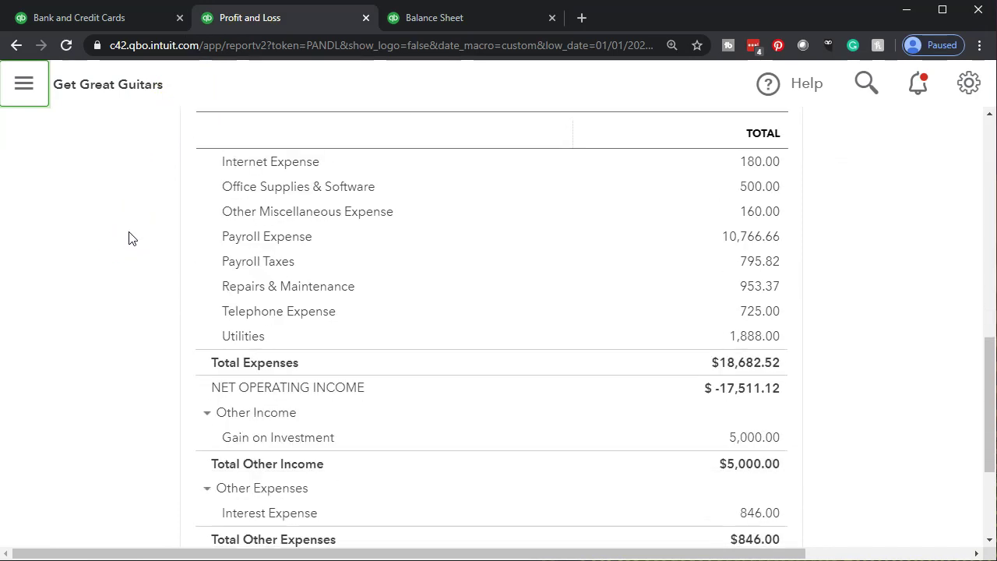
click(94, 285)
scroll(92, 287, up, 1)
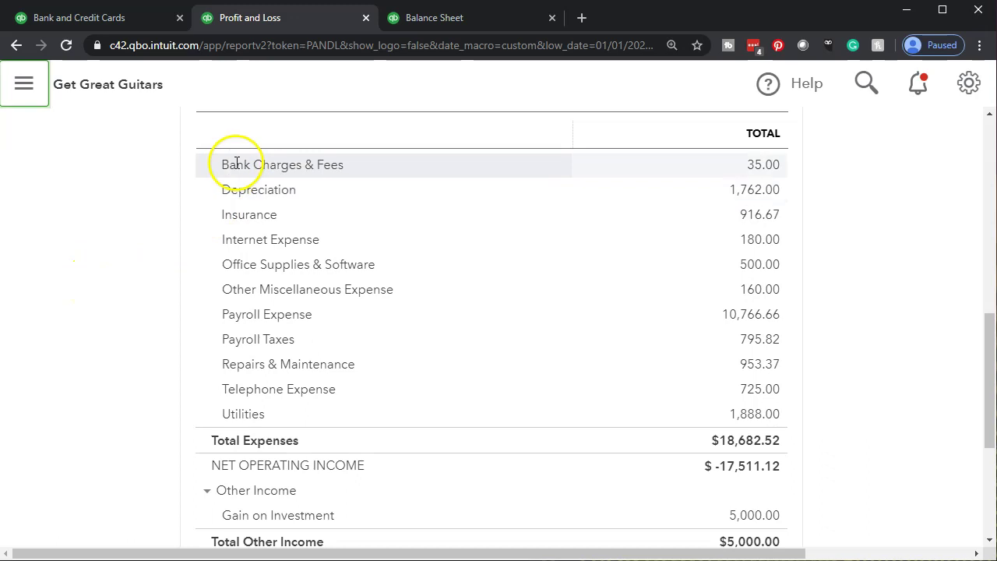
Drill into the 35.00 Bank Charges & Fees amount to view its three Checking 4647 charges totaling $50.00
click(755, 167)
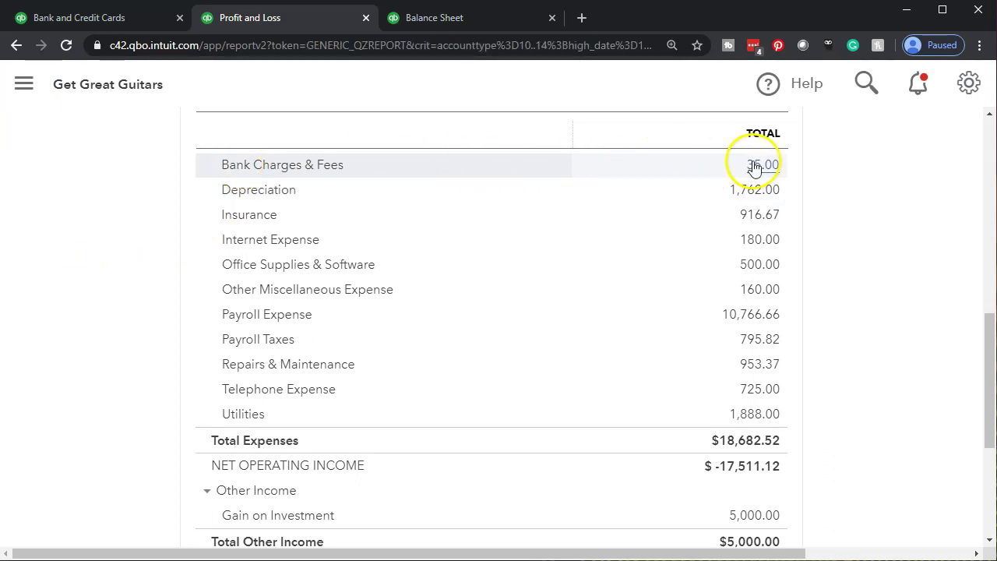
scroll(701, 202, down, 2)
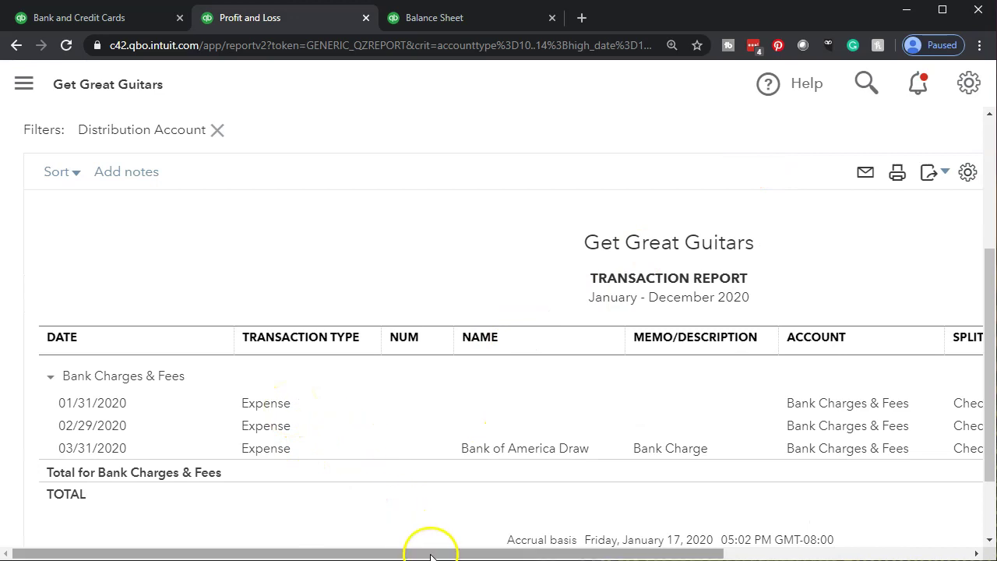
mouse_move(431, 555)
mouse_down()
mouse_move(507, 555)
mouse_move(431, 555)
mouse_up()
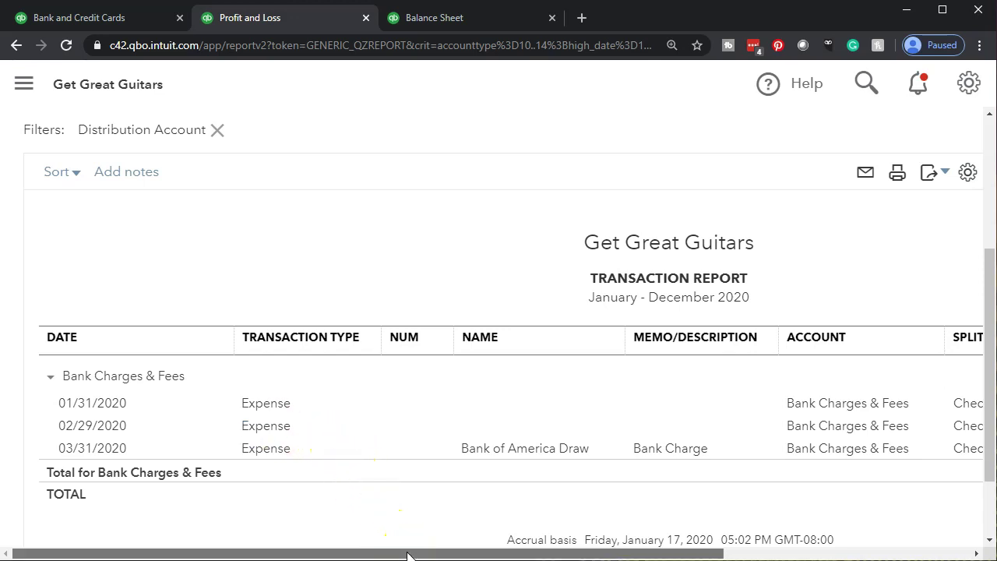
drag(407, 555, 725, 533)
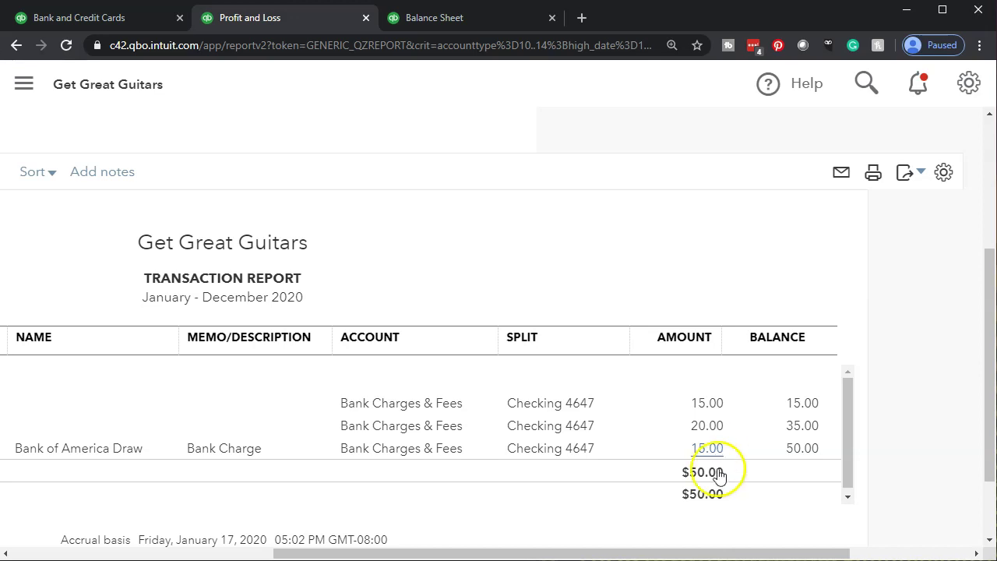
scroll(90, 427, up, 3)
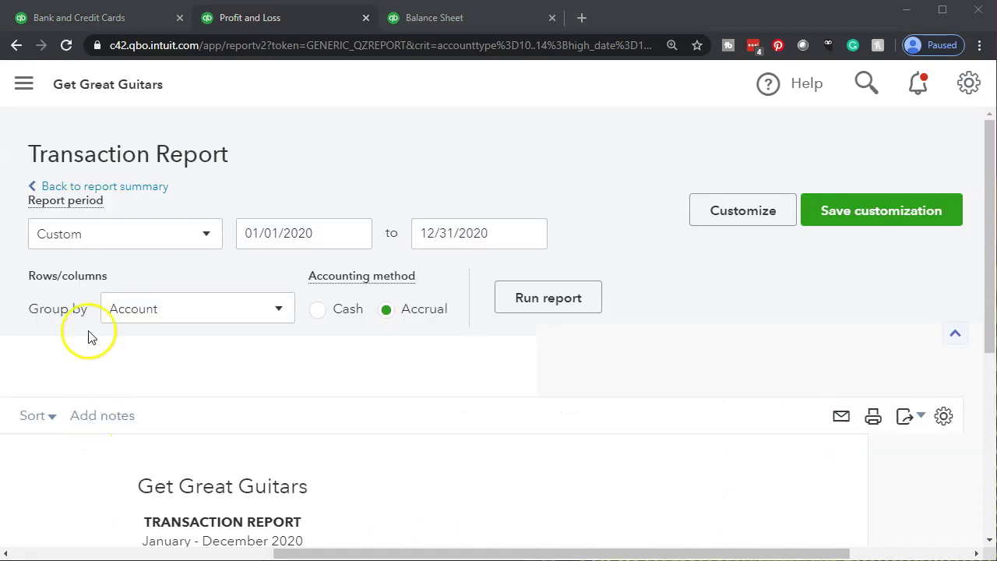
Return to the Profit and Loss summary report and scroll back to its top
click(131, 188)
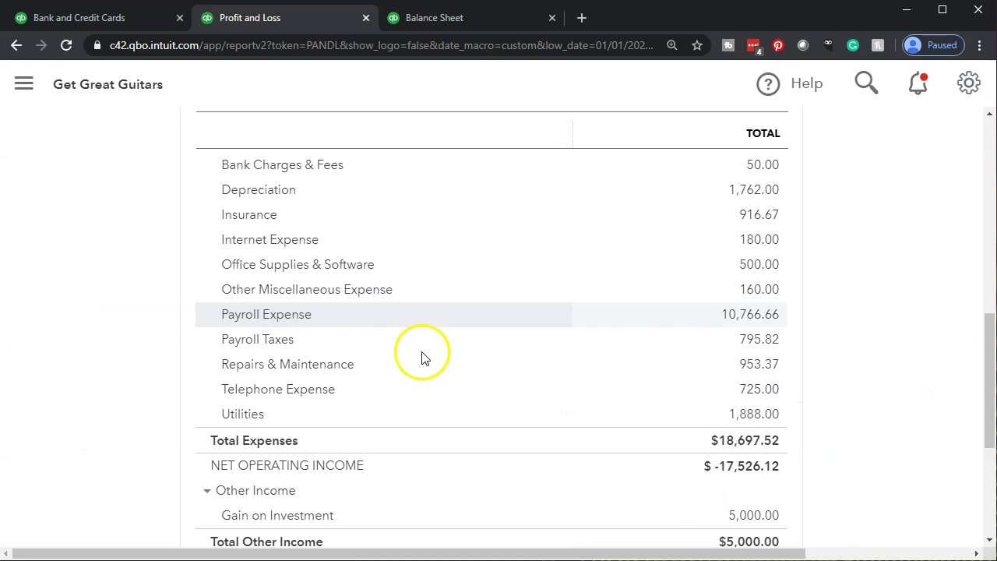
scroll(461, 350, up, 4)
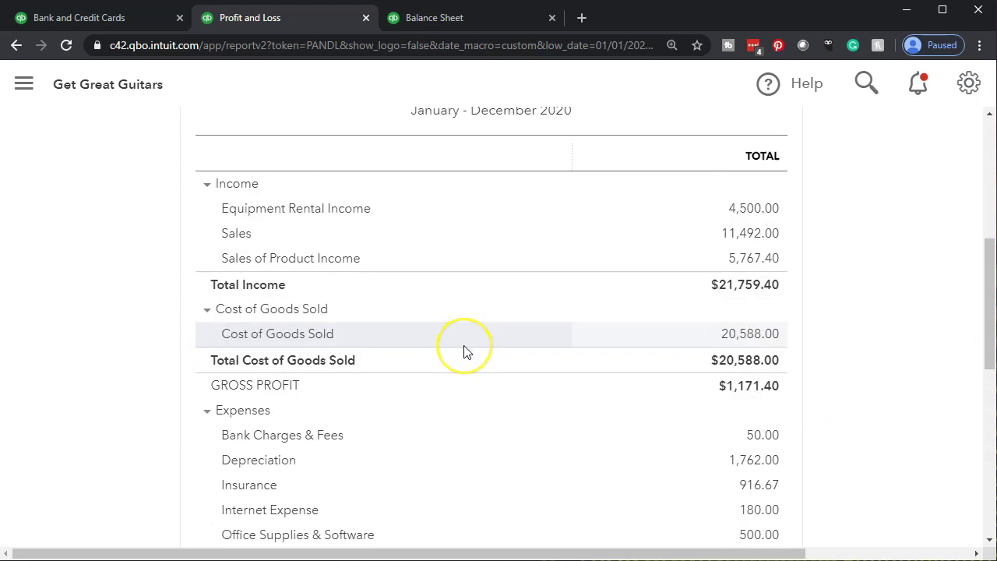
scroll(465, 350, up, 5)
Set the report period to 03/01/2020–03/31/2020 and rerun the report
drag(331, 230, 155, 204)
text(0)
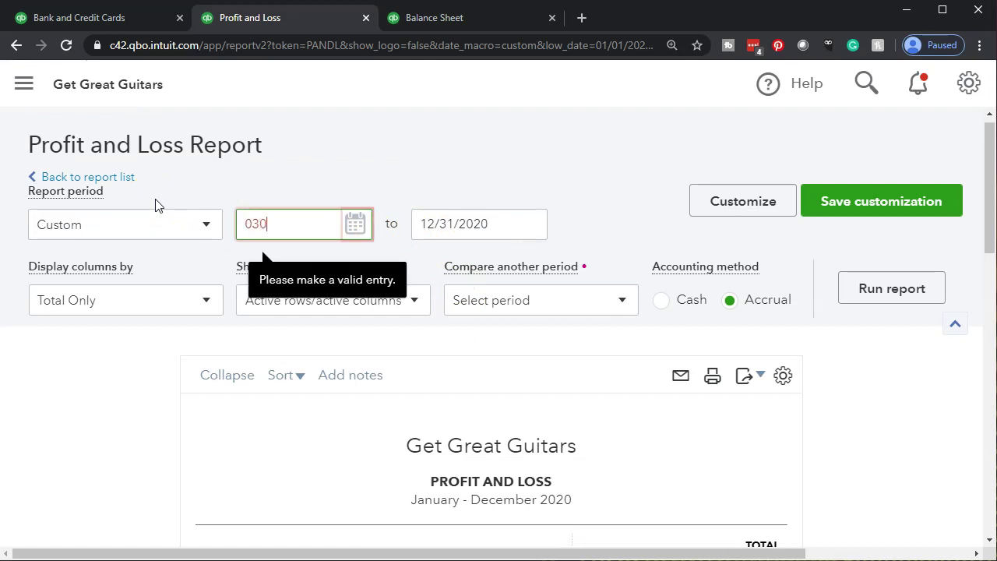
text(3/01/2020)
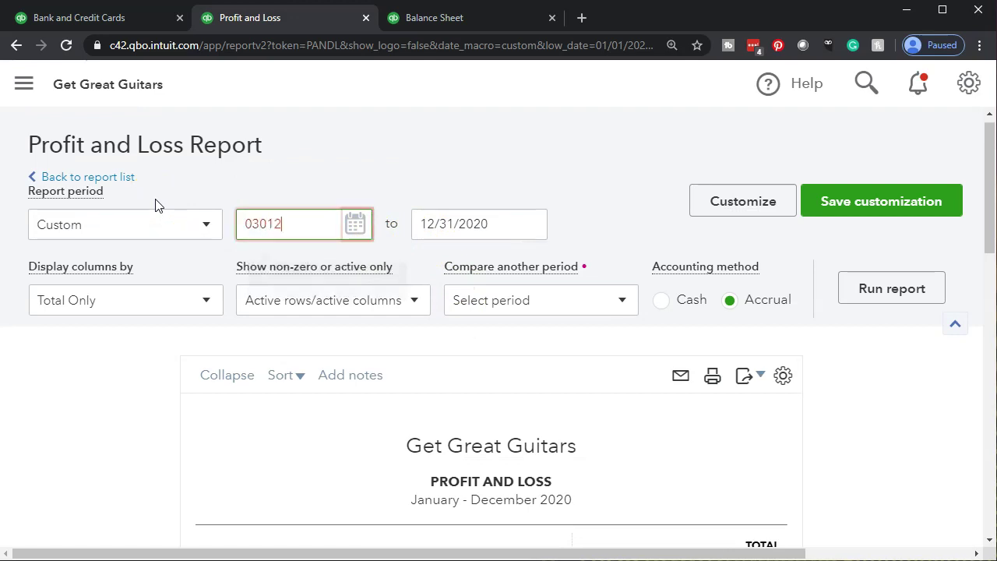
key(Tab)
text(03/31/2020)
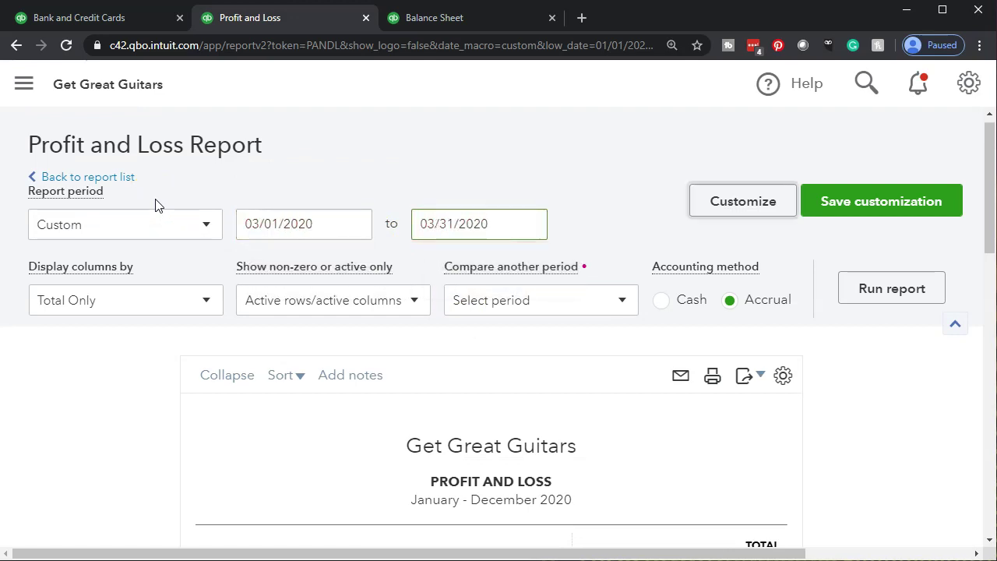
click(334, 234)
click(886, 293)
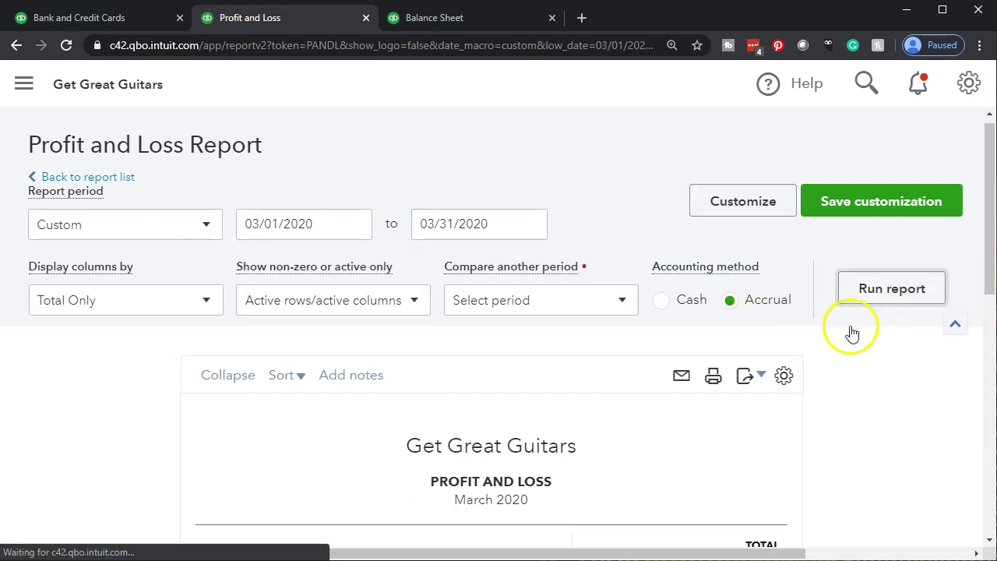
scroll(554, 428, down, 3)
scroll(577, 395, down, 2)
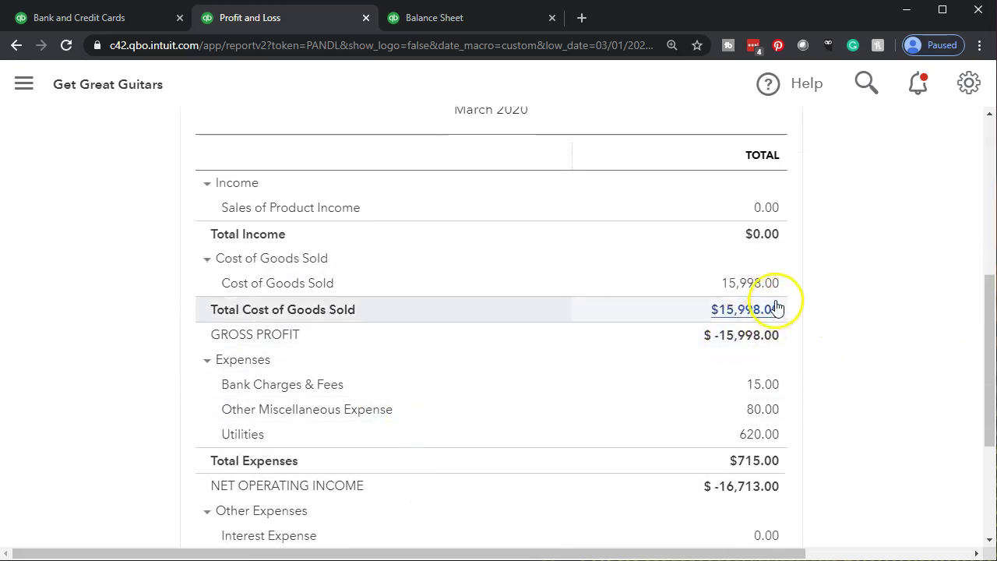
scroll(776, 300, down, 2)
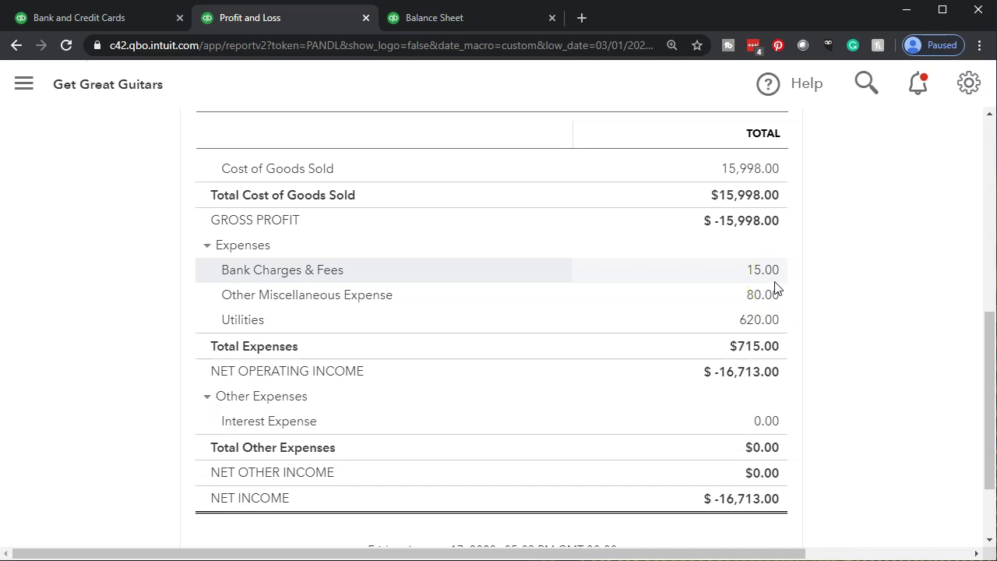
scroll(776, 289, up, 2)
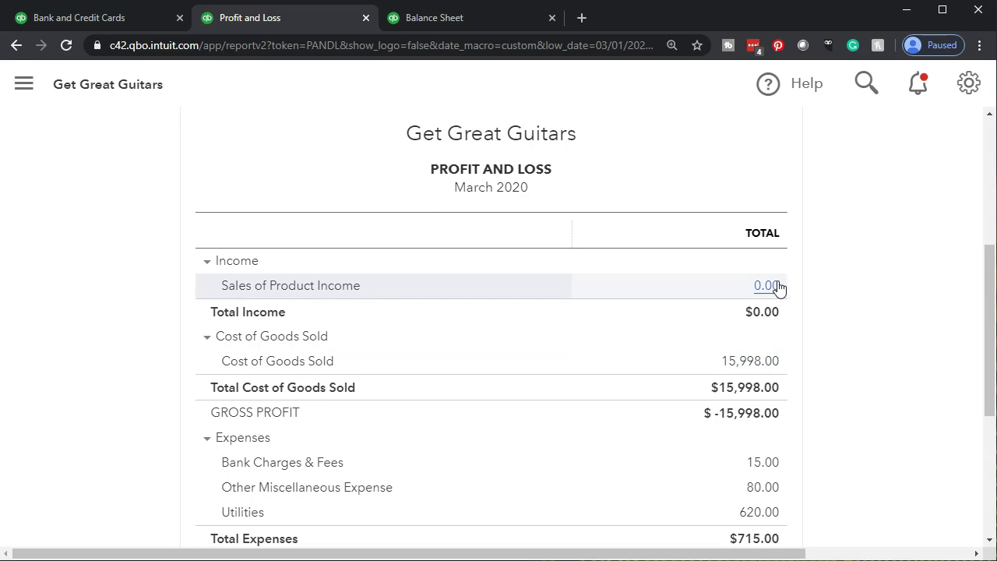